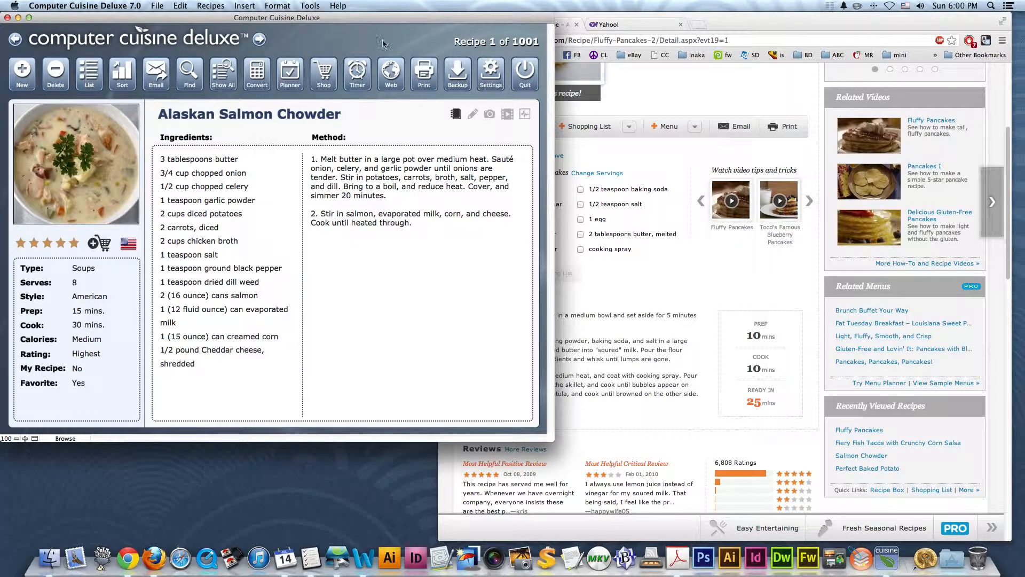
Bring up the top of the Fluffy Pancakes page in Chrome and create a blank recipe record in Computer Cuisine Deluxe
click(659, 84)
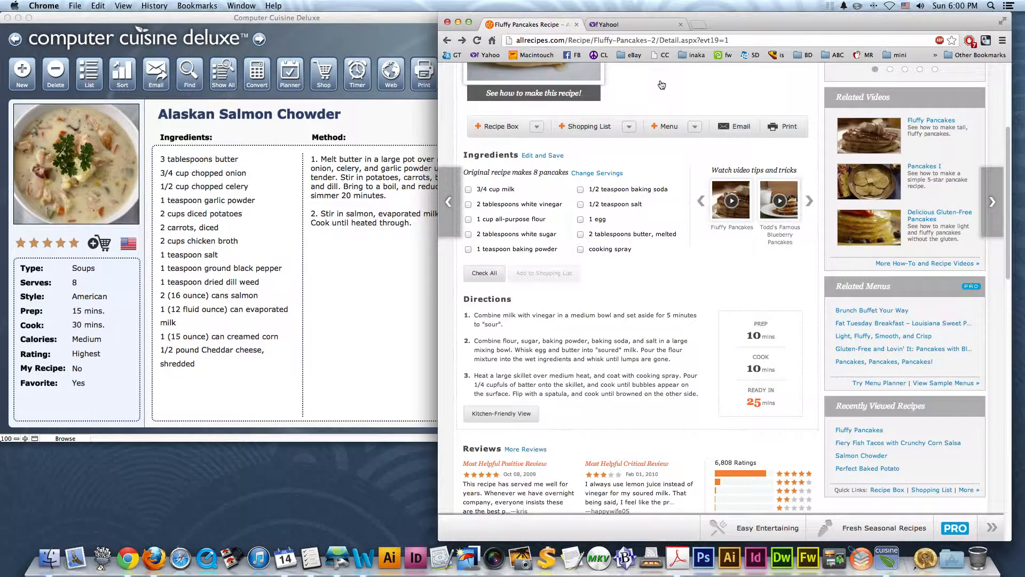
scroll(632, 139, up, 5)
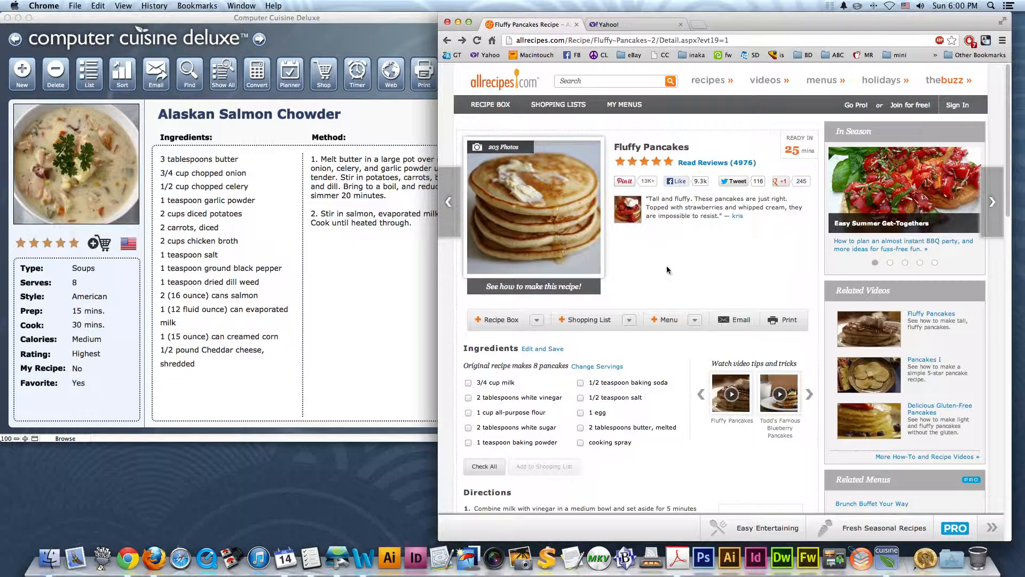
click(395, 34)
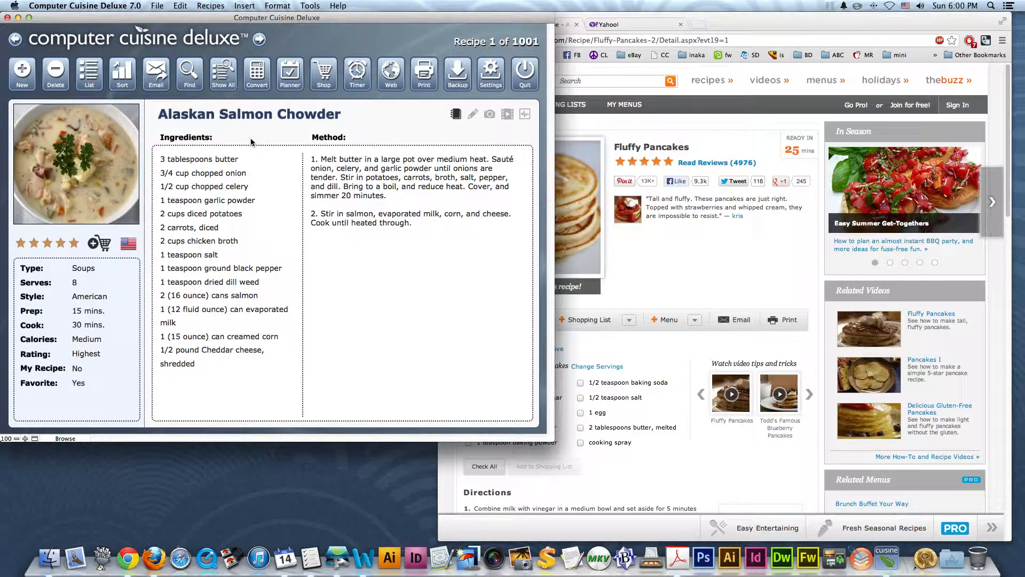
click(23, 78)
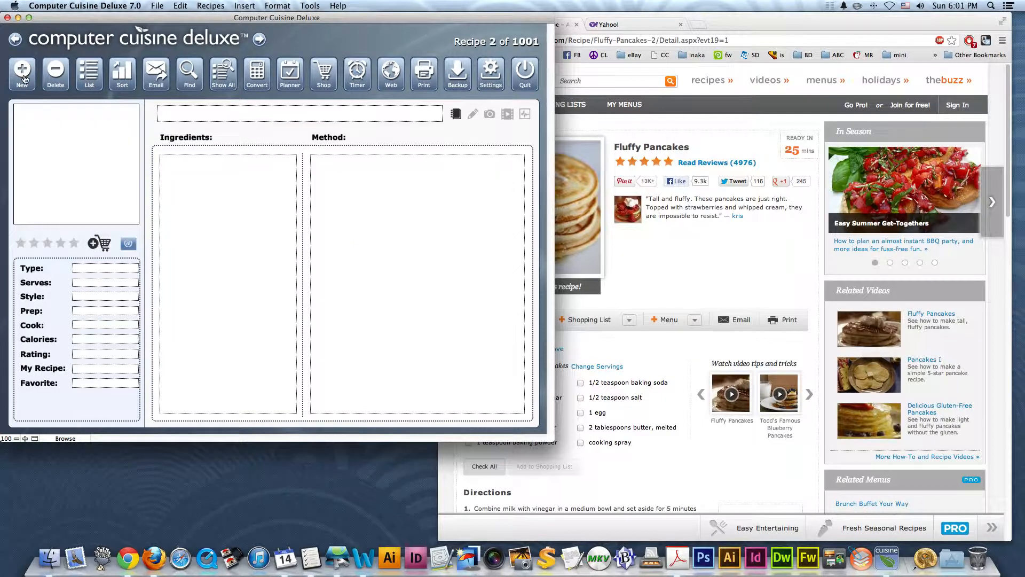
click(271, 133)
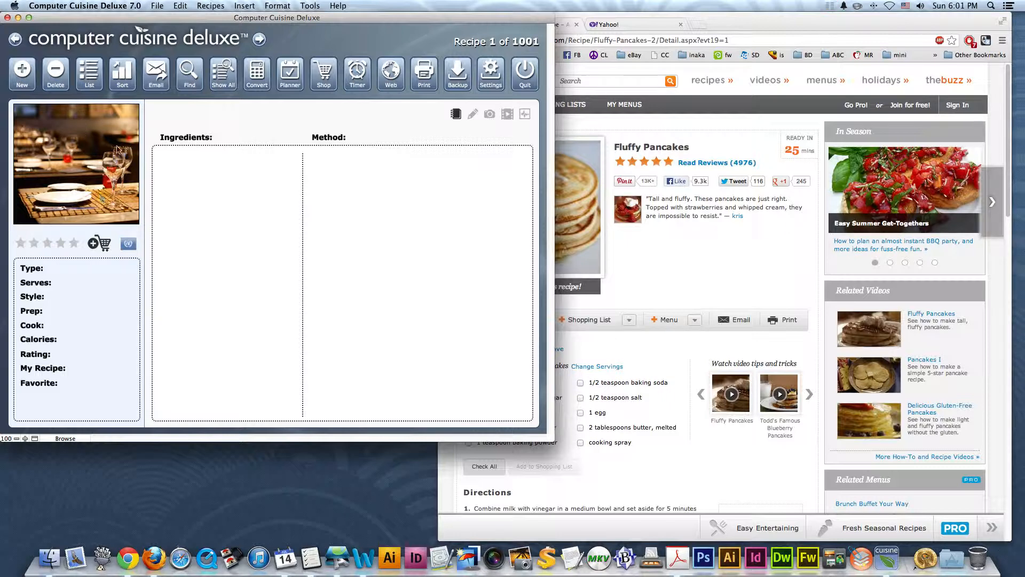
mouse_move(106, 167)
Copy the recipe title "Fluffy Pancakes" from the allrecipes.com page in Chrome
click(639, 248)
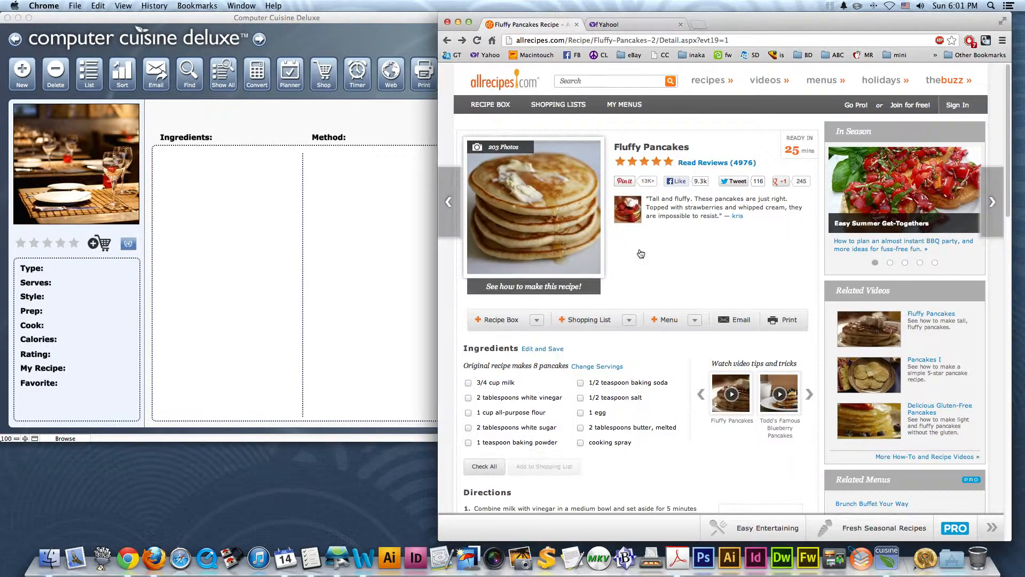
drag(615, 146, 692, 144)
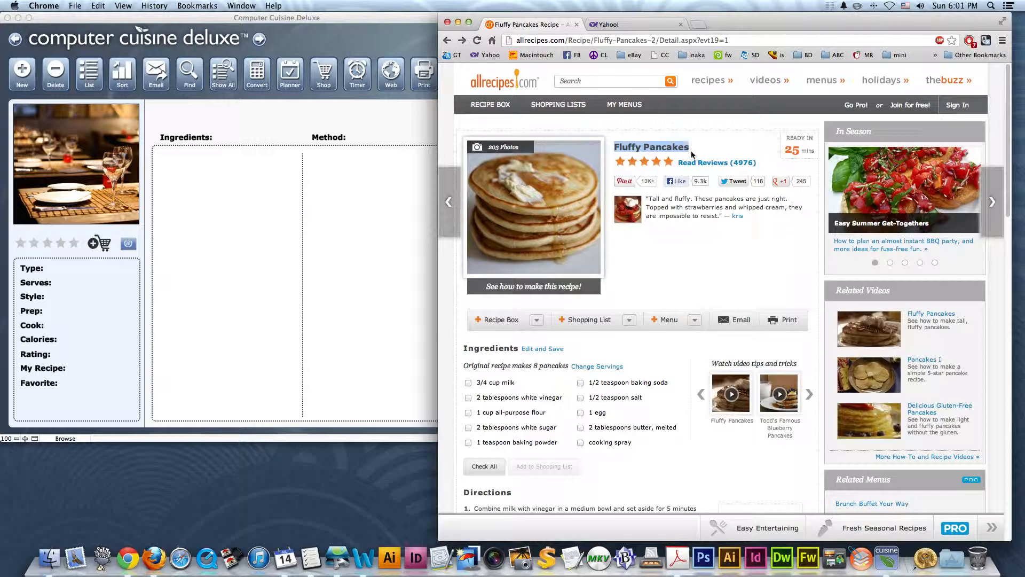
click(97, 5)
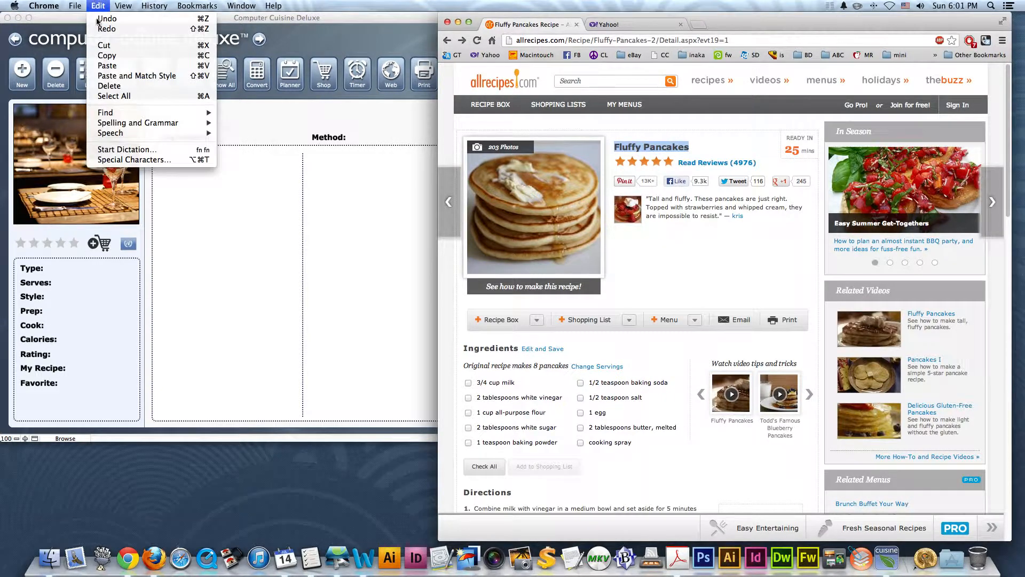
click(104, 57)
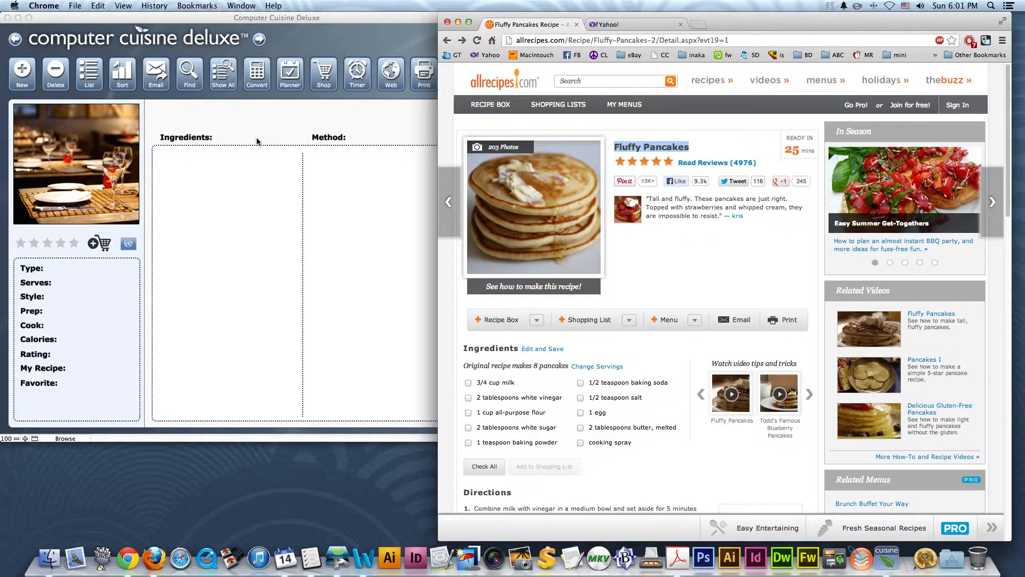
Paste the copied title as the name of the blank recipe in Computer Cuisine Deluxe
click(210, 124)
click(189, 120)
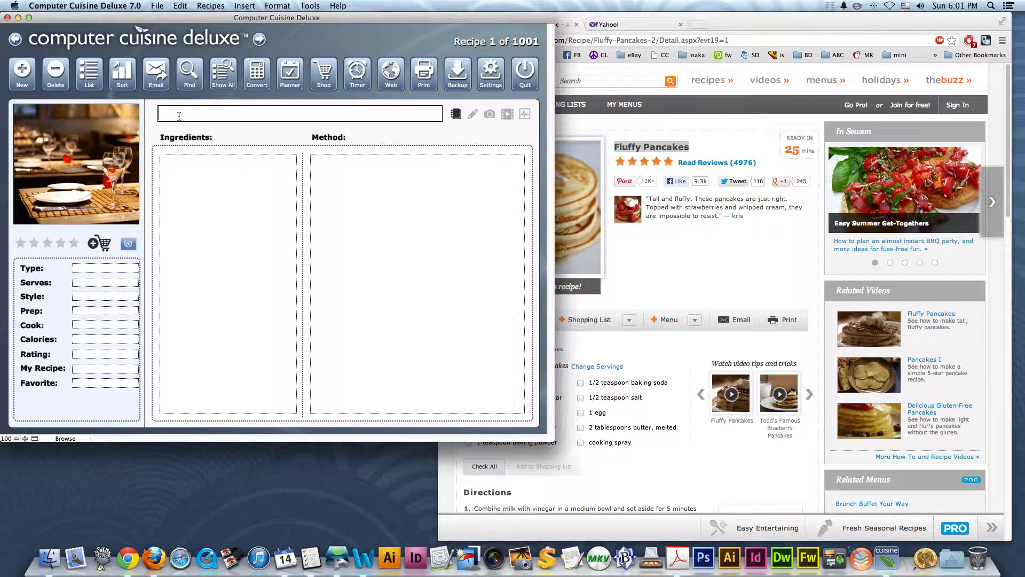
click(180, 5)
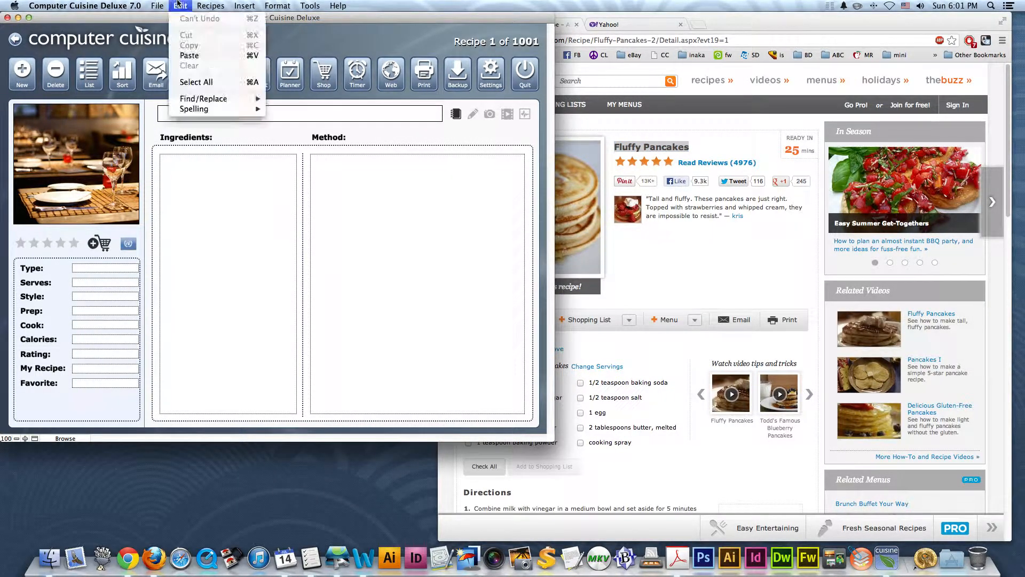
click(188, 55)
click(237, 136)
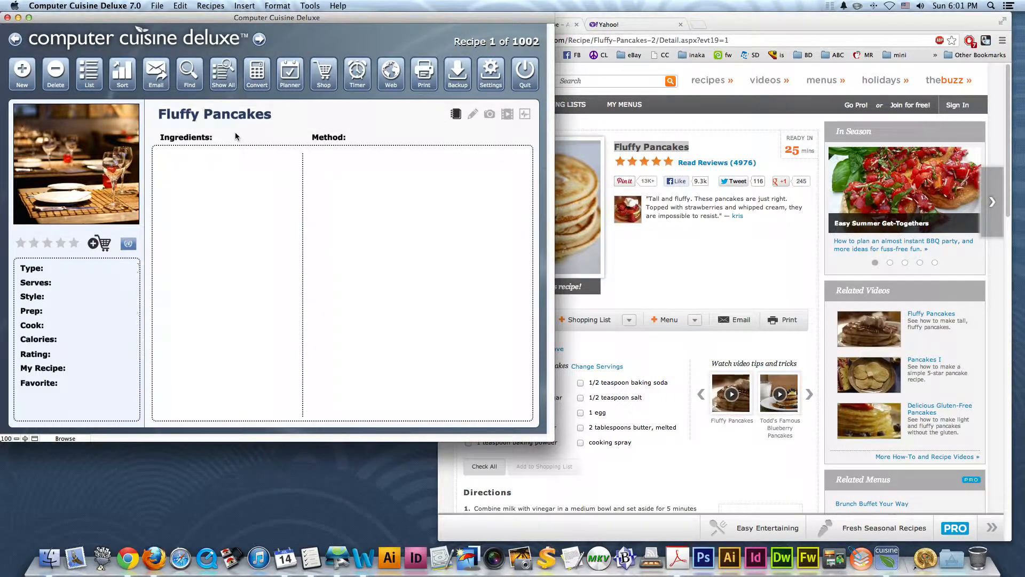
Copy the full ingredients list, from 3/4 cup milk to cooking spray, from the Fluffy Pancakes page in Chrome
click(652, 273)
scroll(657, 273, down, 5)
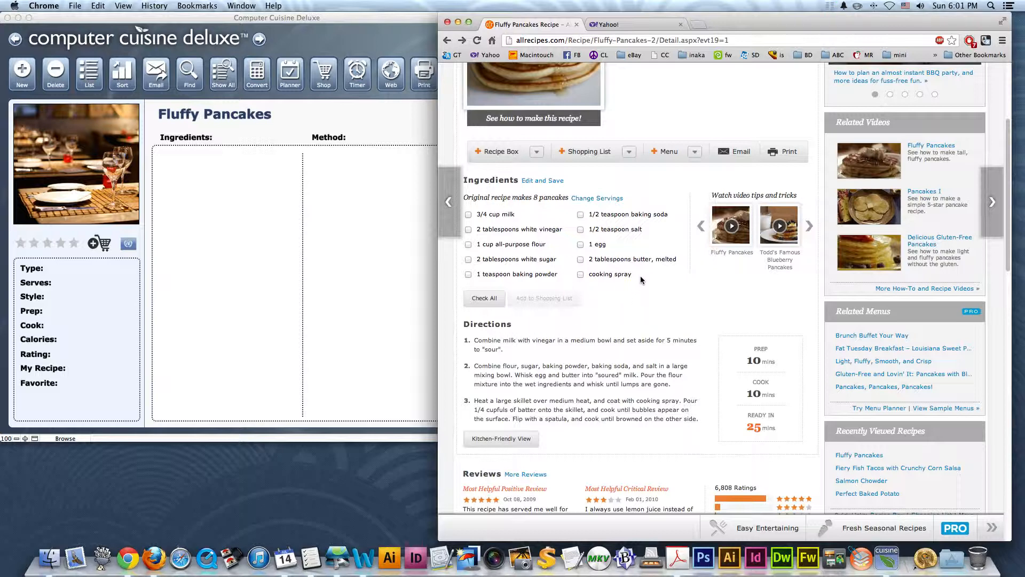
mouse_move(635, 273)
mouse_down()
mouse_move(534, 273)
mouse_move(469, 214)
mouse_up()
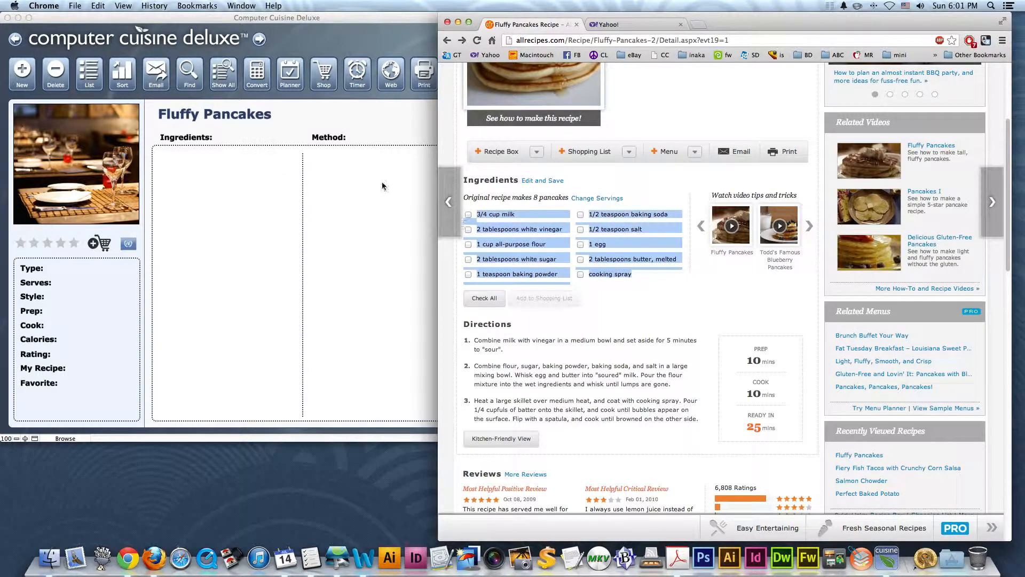
click(99, 6)
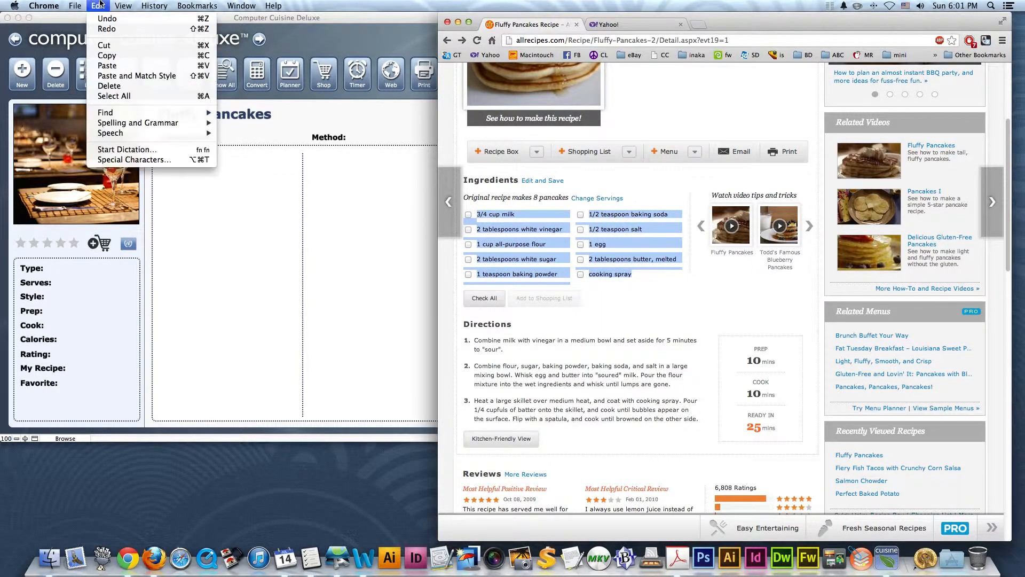
click(110, 53)
Paste the copied list into the Ingredients field of the Fluffy Pancakes recipe in Computer Cuisine Deluxe
click(190, 160)
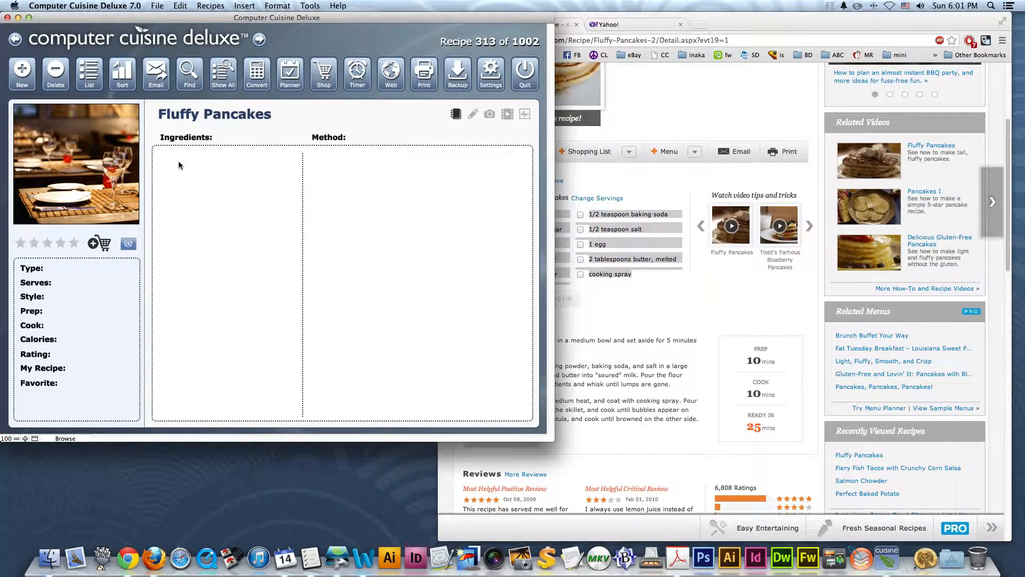
click(173, 159)
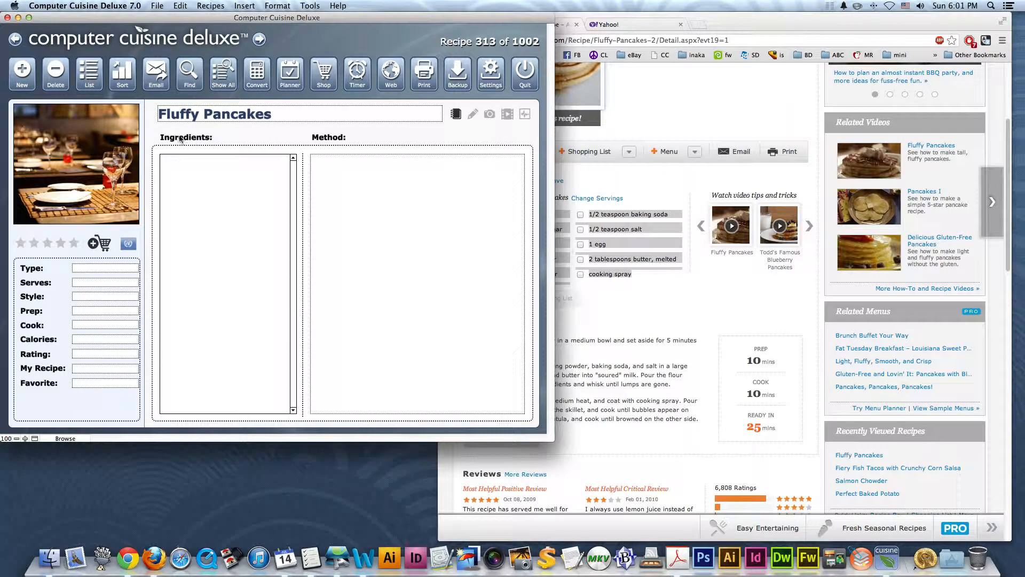
click(180, 6)
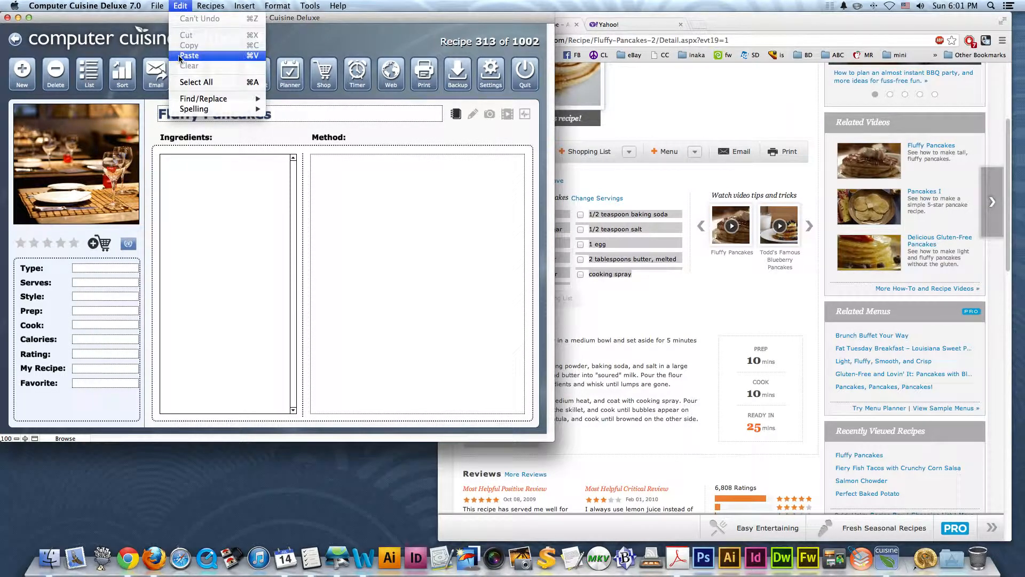
click(180, 55)
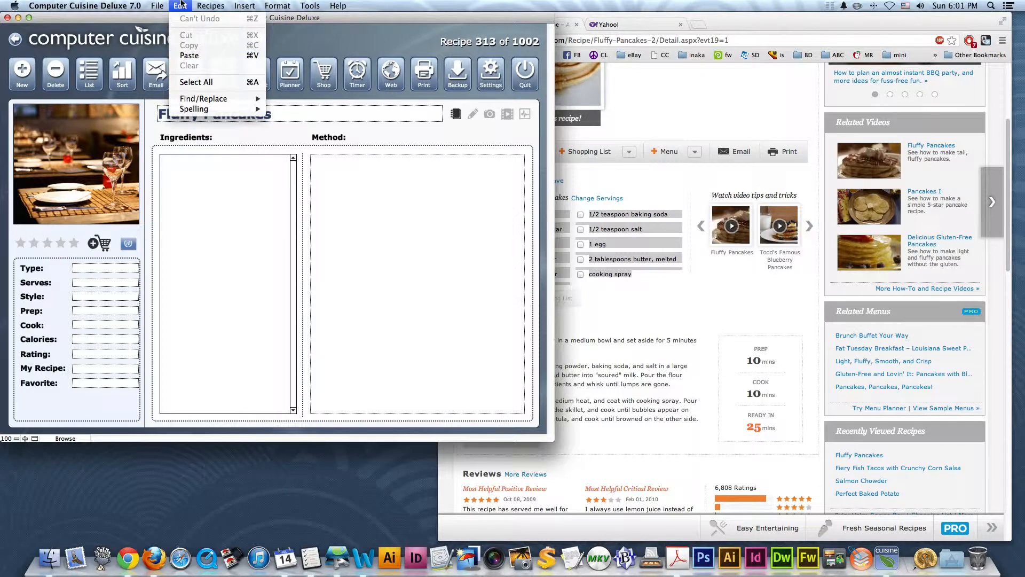
right_click(165, 164)
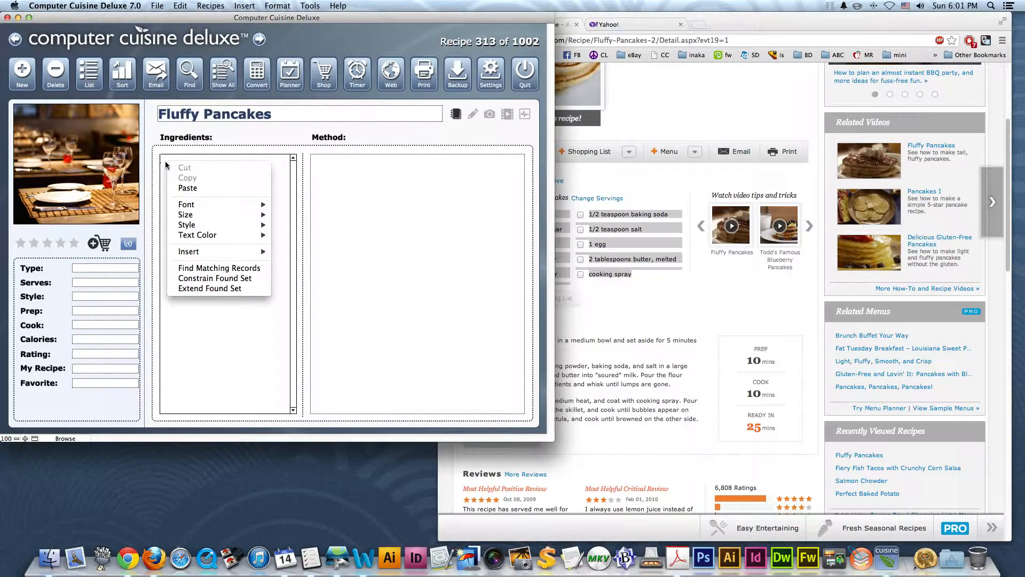
click(197, 190)
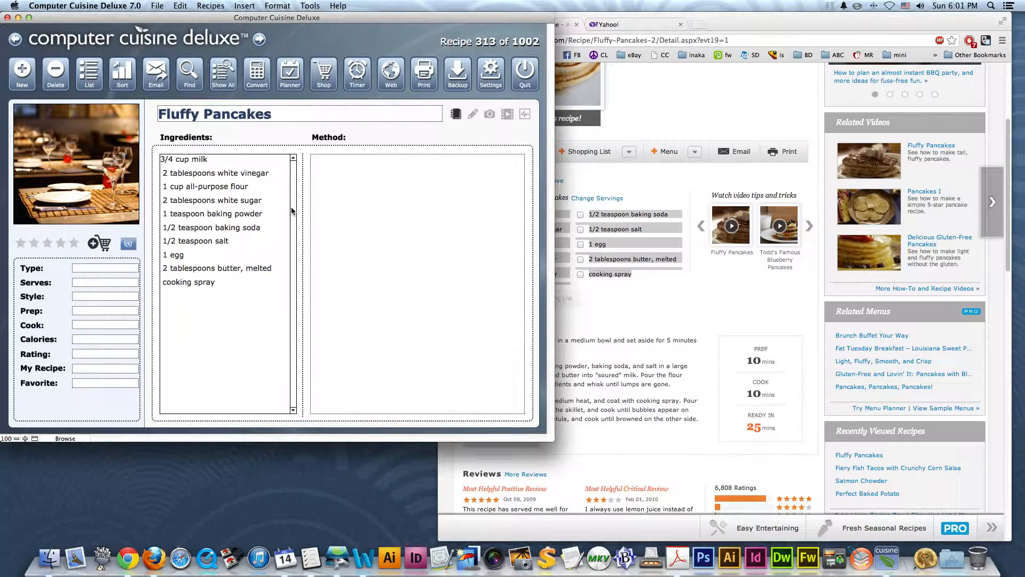
Copy the text of all three Directions steps from the Fluffy Pancakes page in Chrome
click(588, 301)
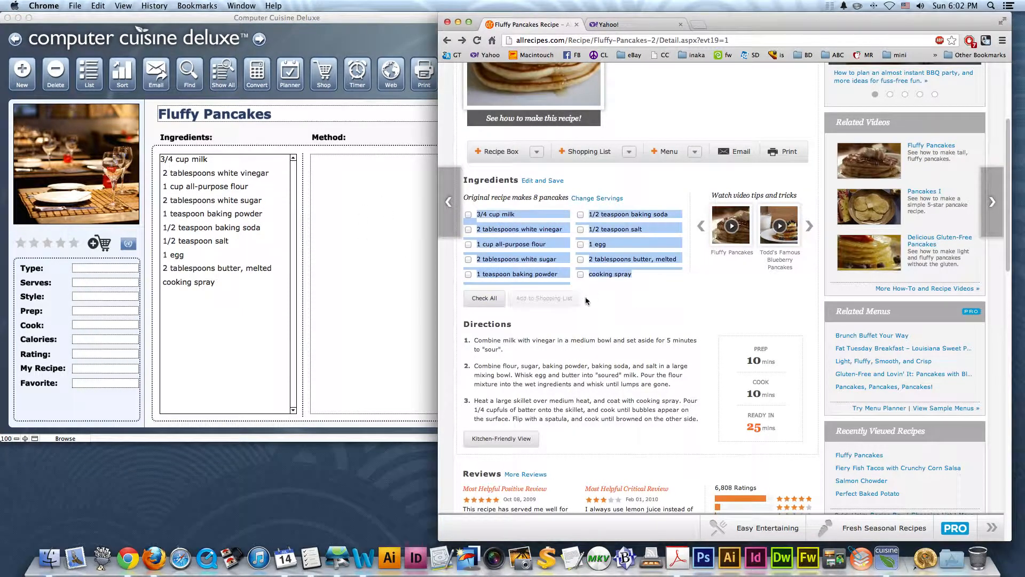
click(612, 338)
scroll(620, 341, down, 2)
scroll(621, 341, down, 1)
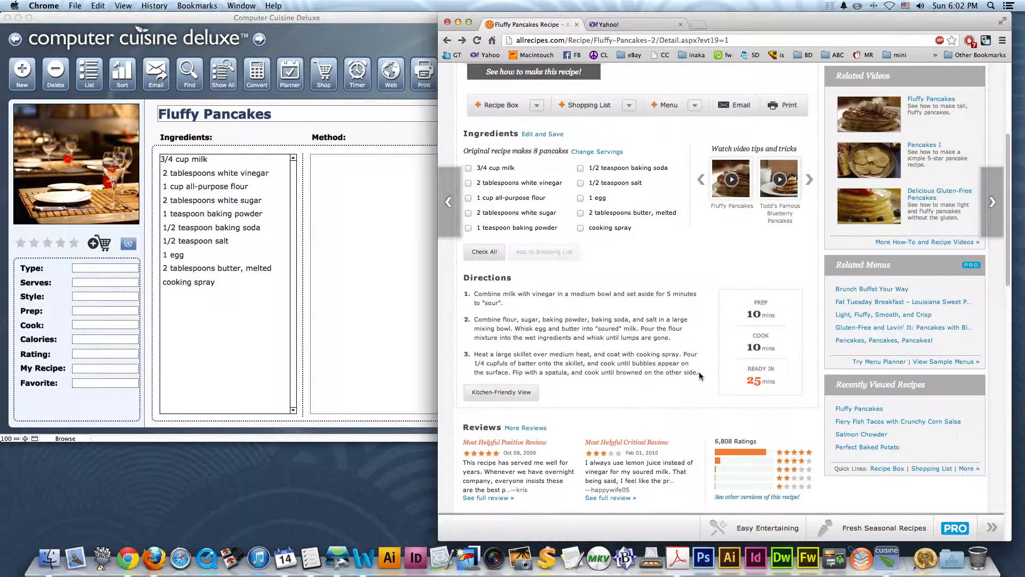
drag(699, 373, 473, 295)
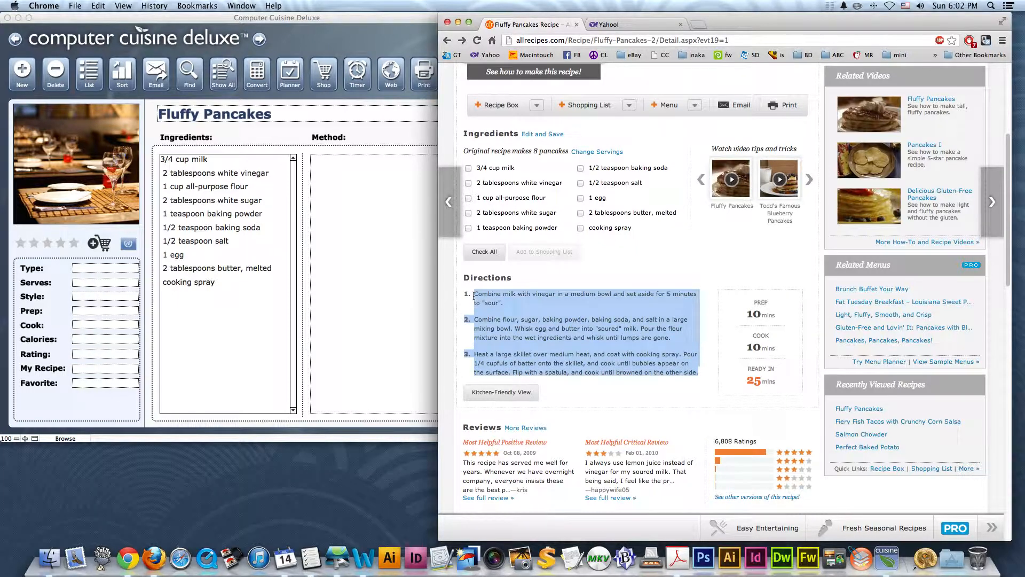
right_click(495, 297)
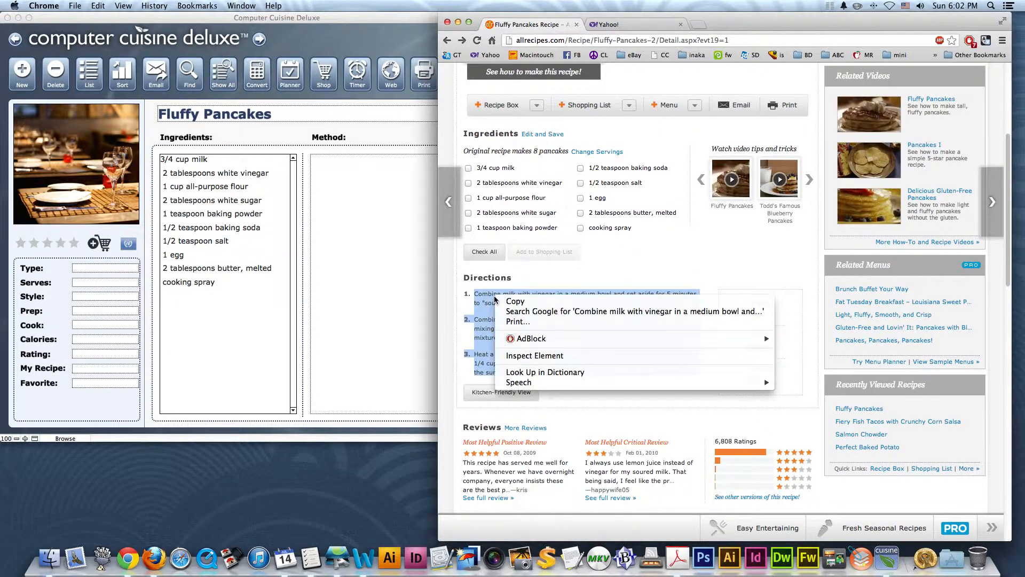
click(510, 302)
Paste the copied directions into the Method field of the Fluffy Pancakes recipe in Computer Cuisine Deluxe
click(365, 221)
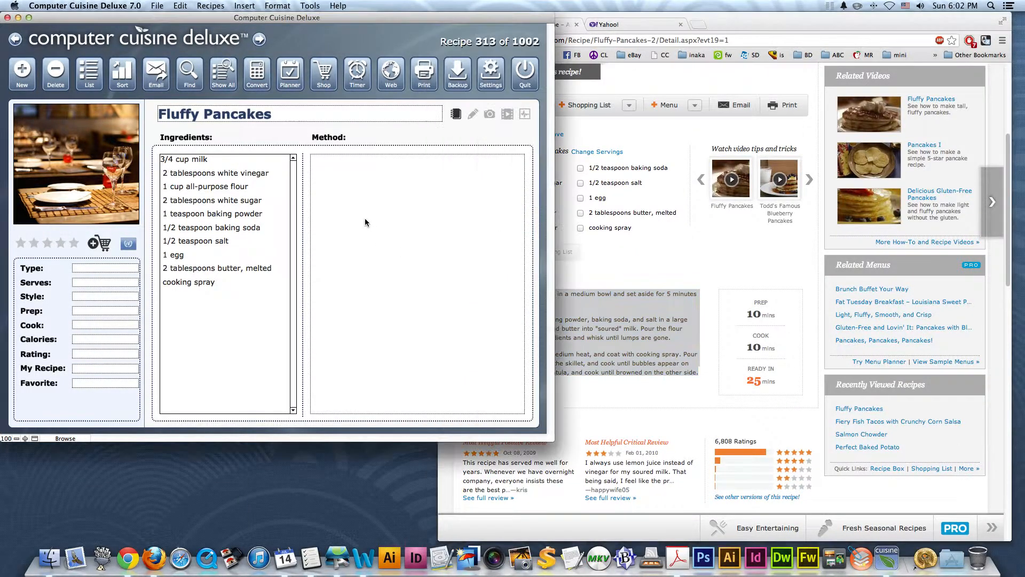
click(328, 172)
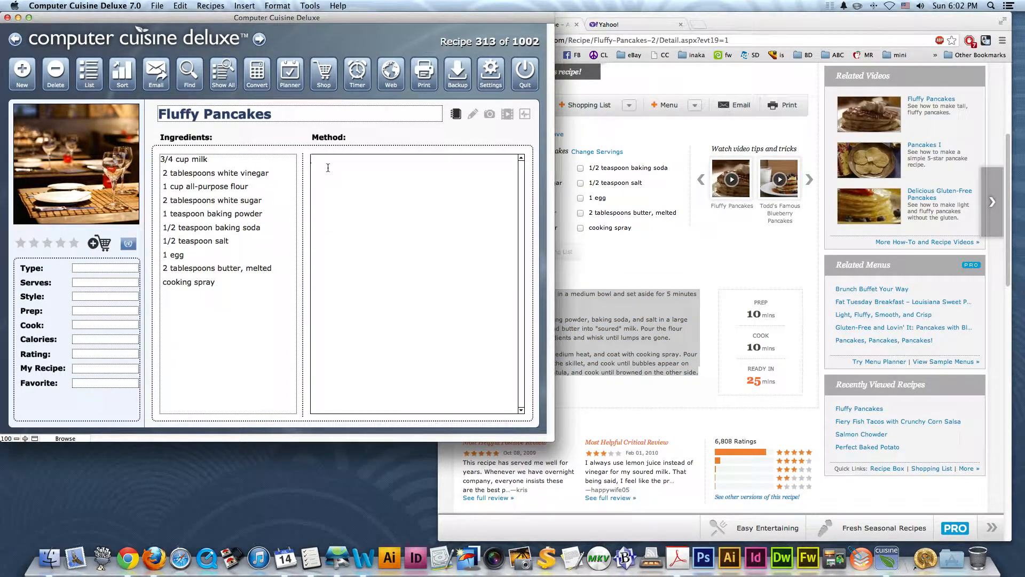
right_click(328, 167)
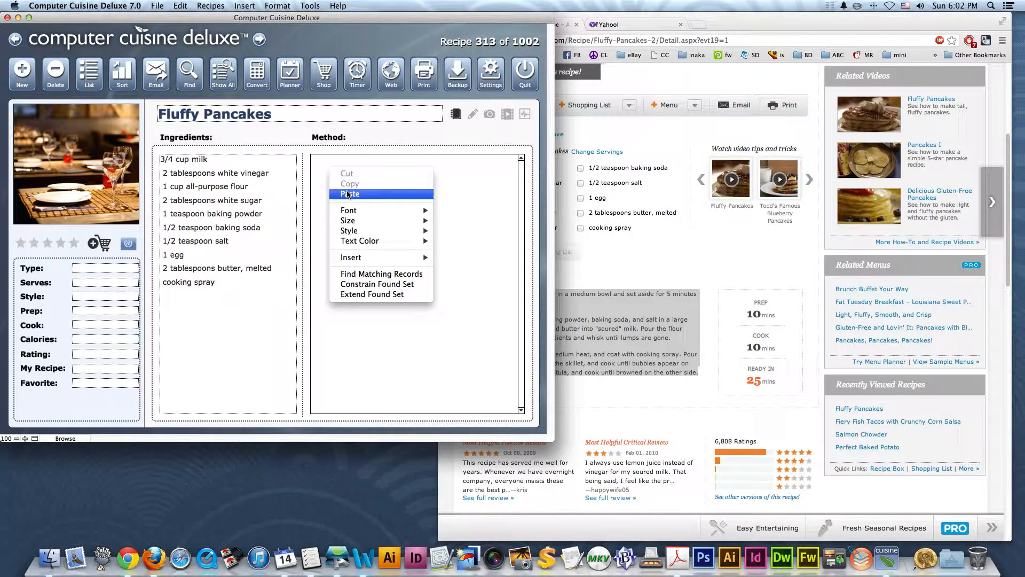
click(348, 195)
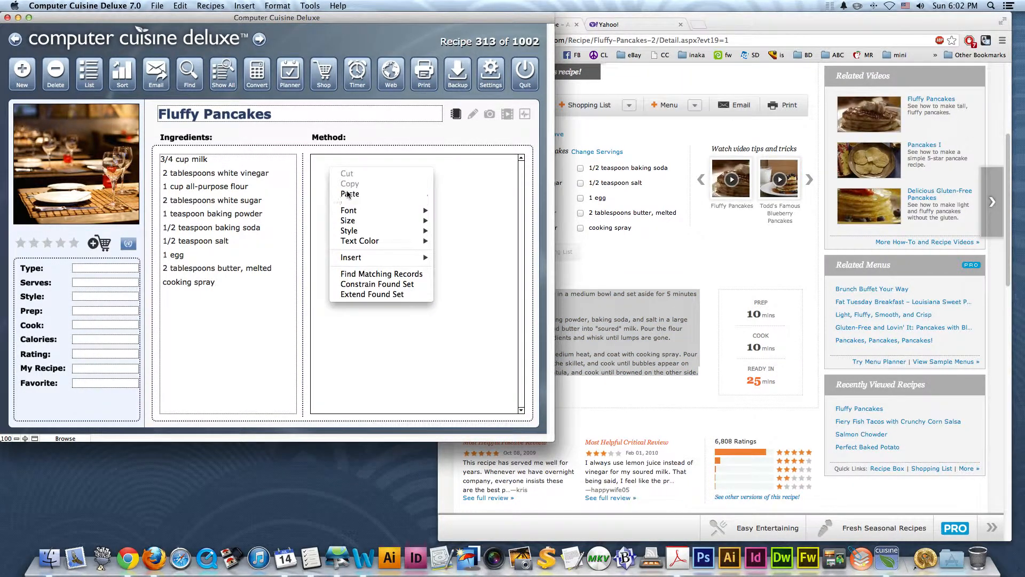
click(177, 7)
Separate the three Method paragraphs with blank lines and leave the recipe's edit mode
click(176, 4)
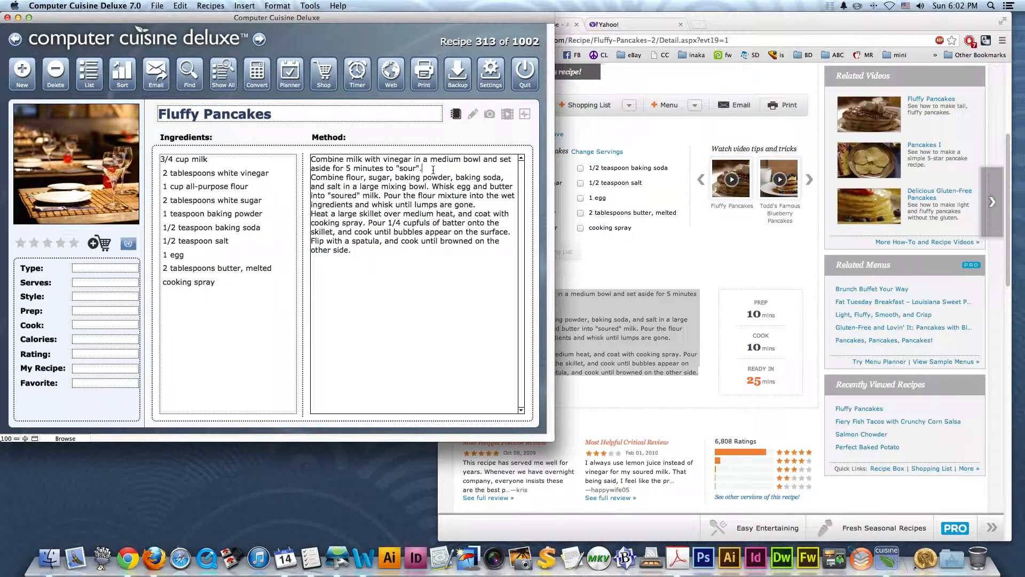
key(Return)
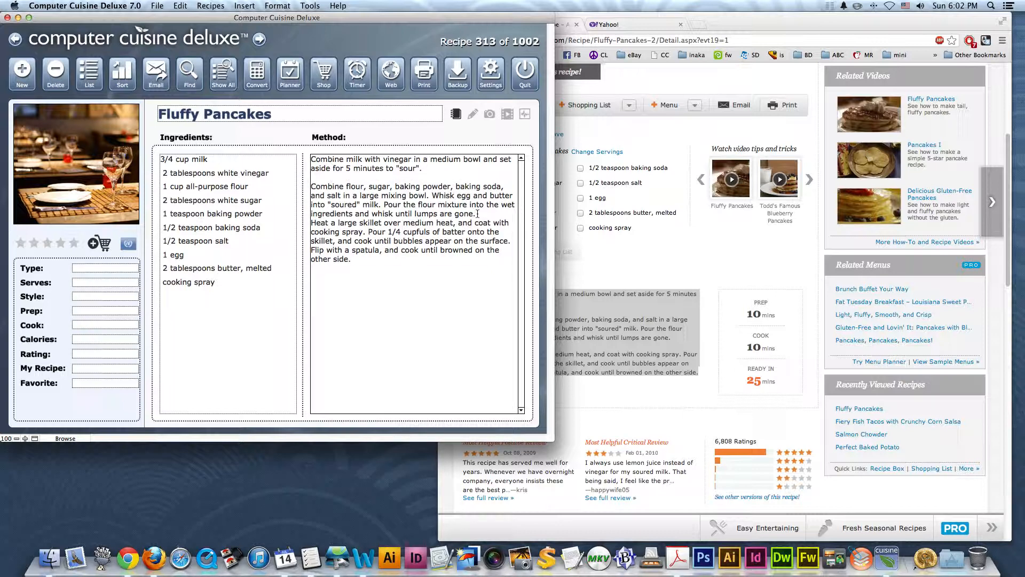
click(477, 213)
key(Return)
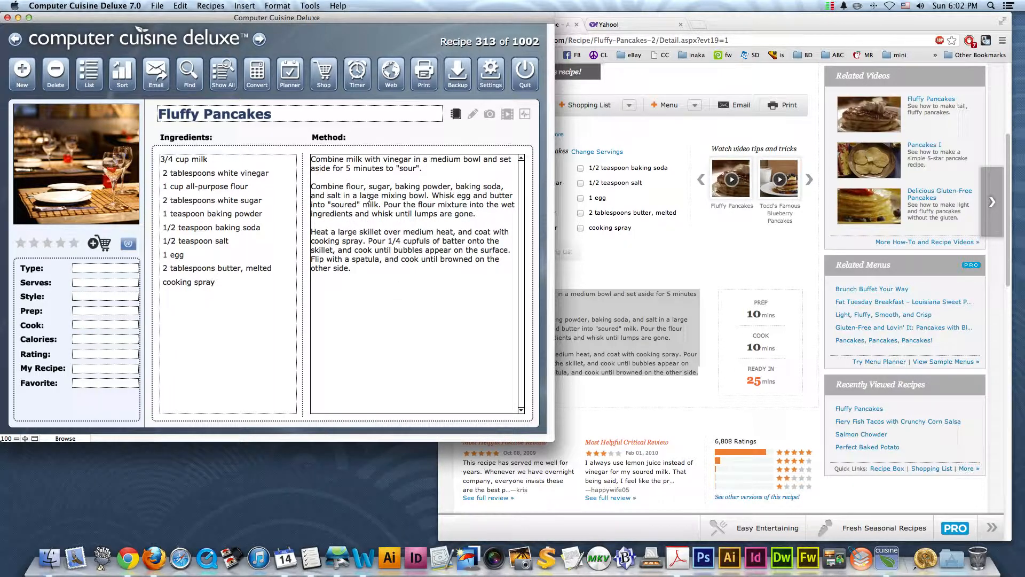
click(409, 128)
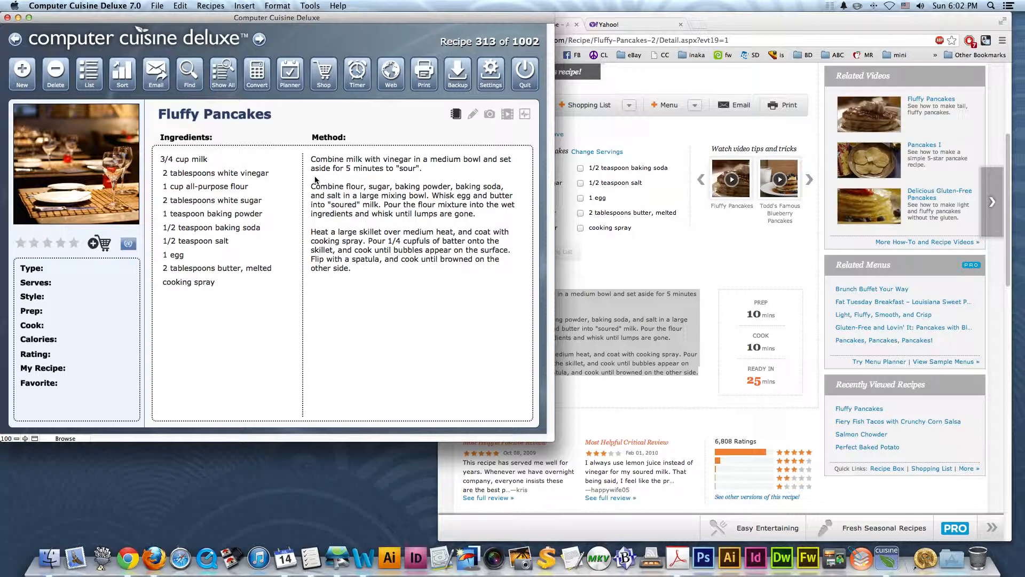
Place the first gallery photo from the Fluffy Pancakes page in Chrome into the large recipe photo frame in Computer Cuisine Deluxe
click(627, 258)
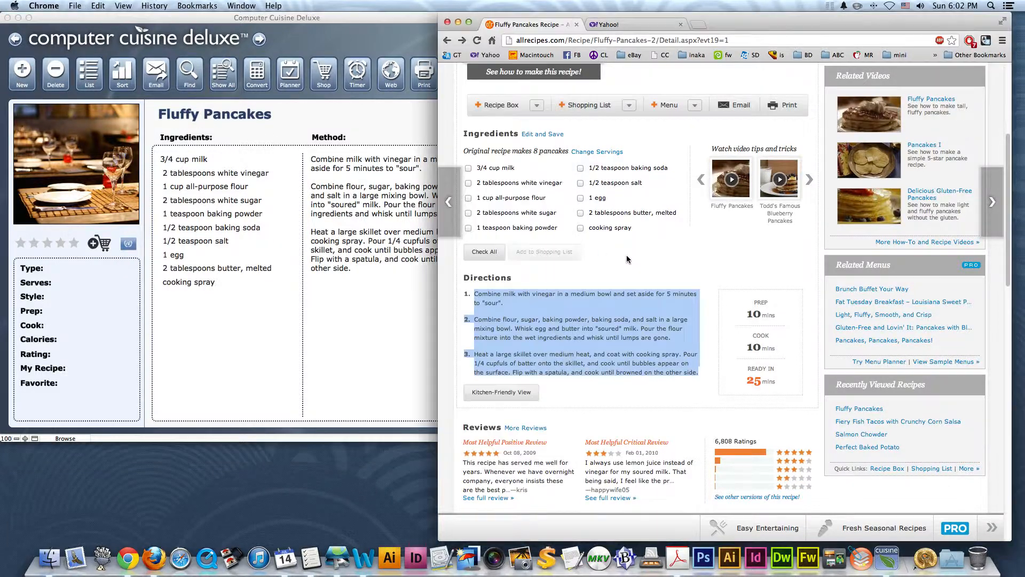
scroll(626, 258, up, 5)
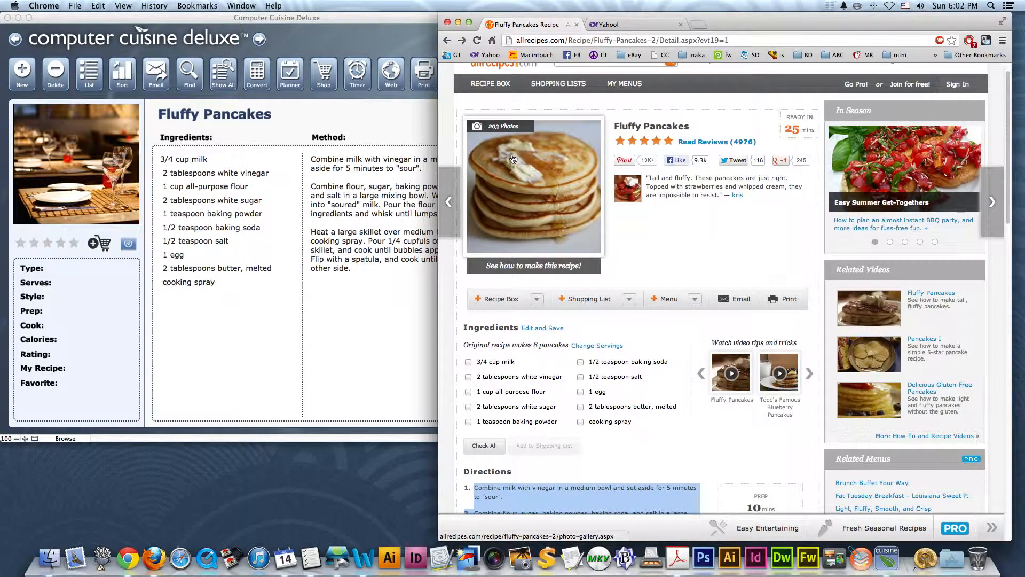
click(391, 130)
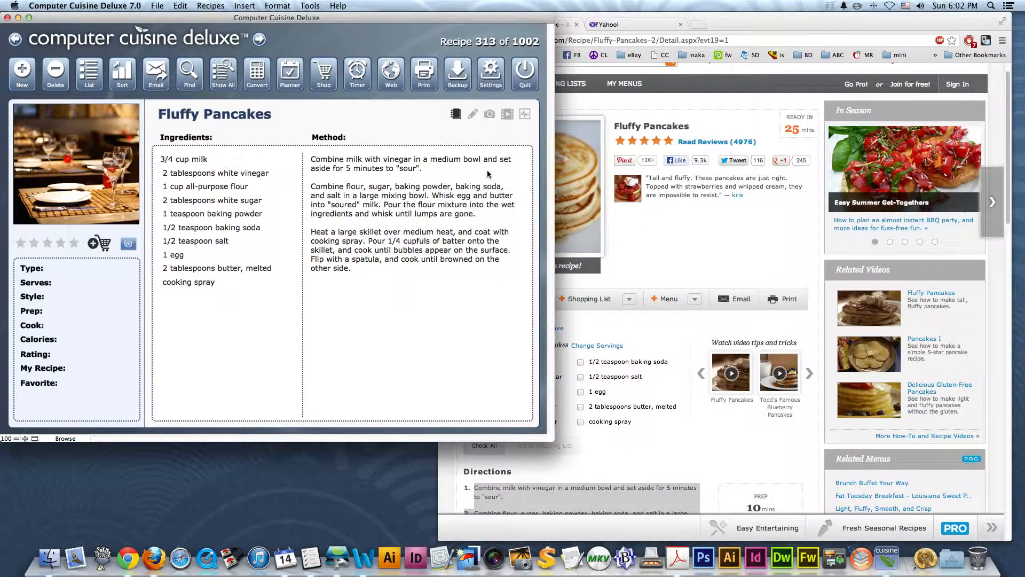
click(489, 115)
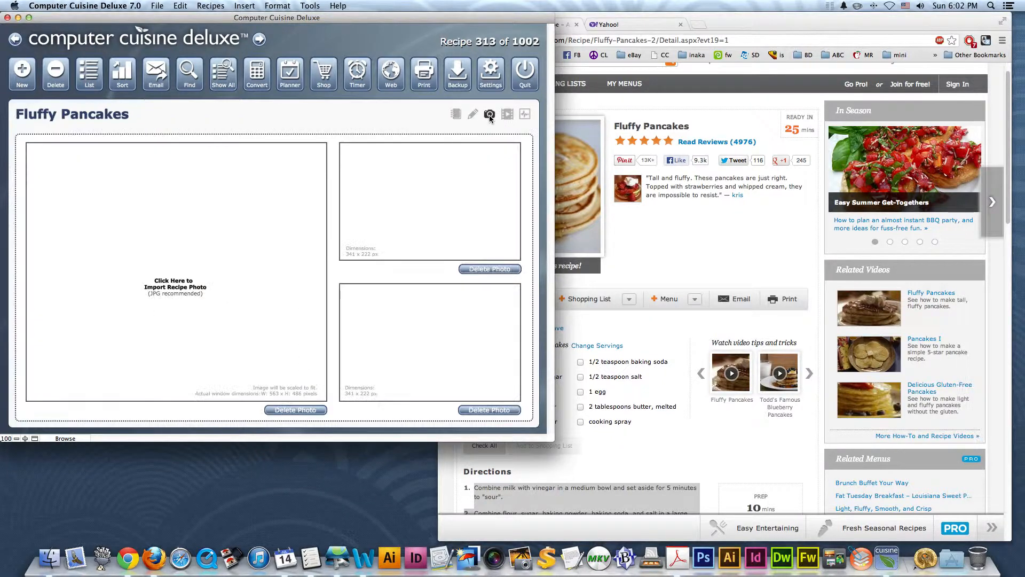
click(672, 240)
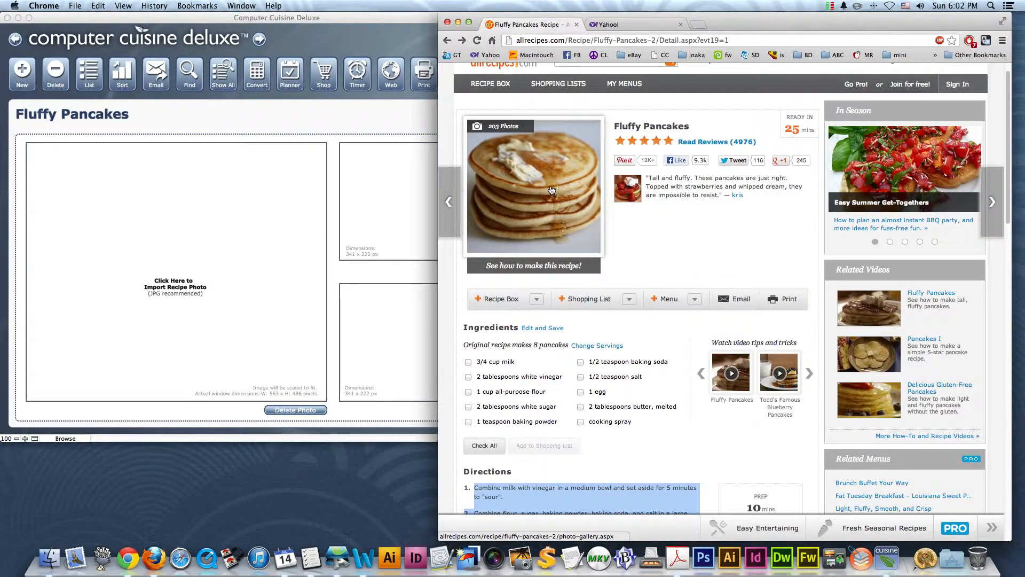
click(552, 191)
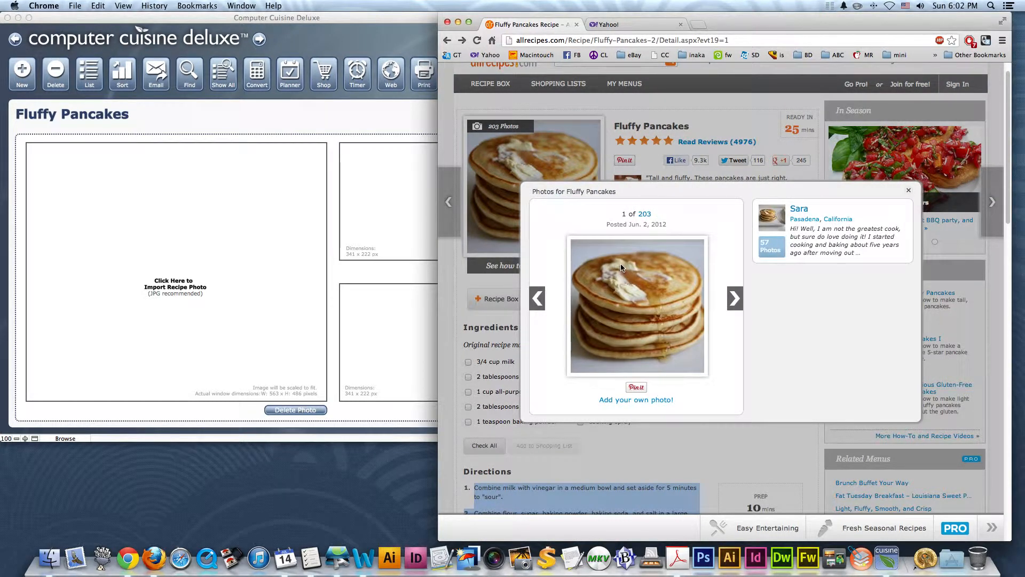
drag(607, 262, 249, 246)
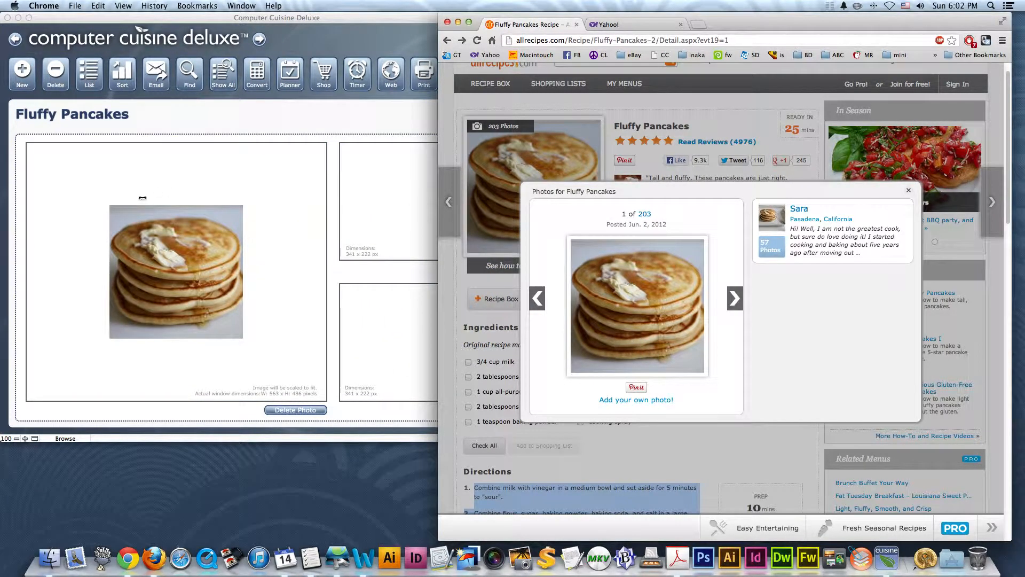
Add gallery photo 3 of 203, the pancake with sliced strawberries, to the upper small photo frame of the recipe
click(734, 298)
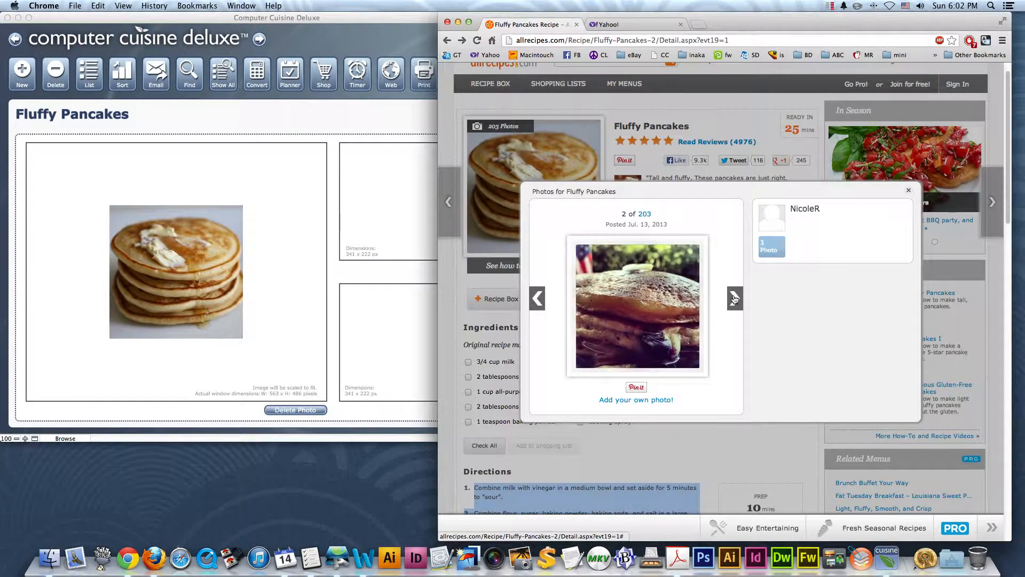
click(735, 298)
click(734, 298)
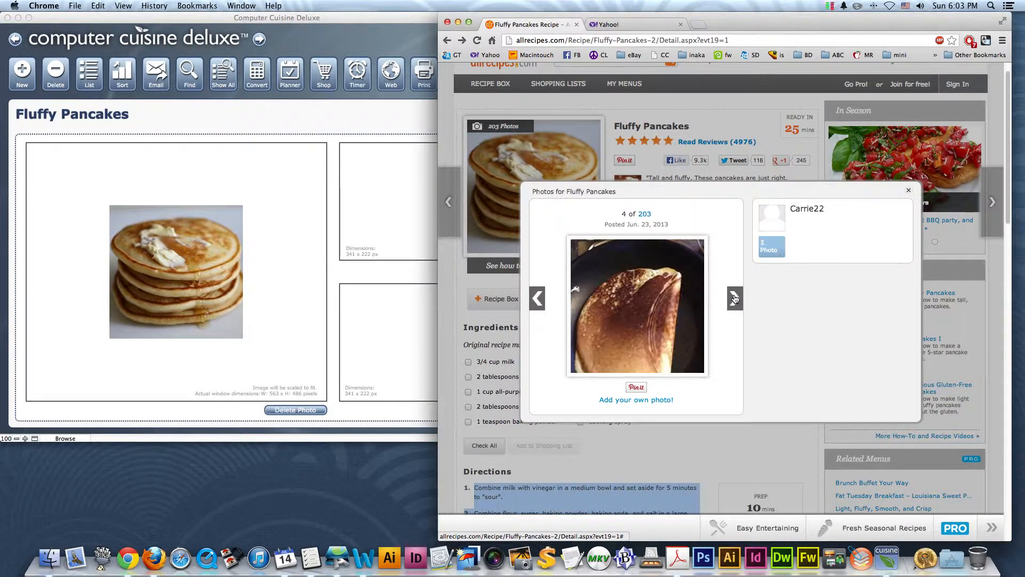
click(536, 300)
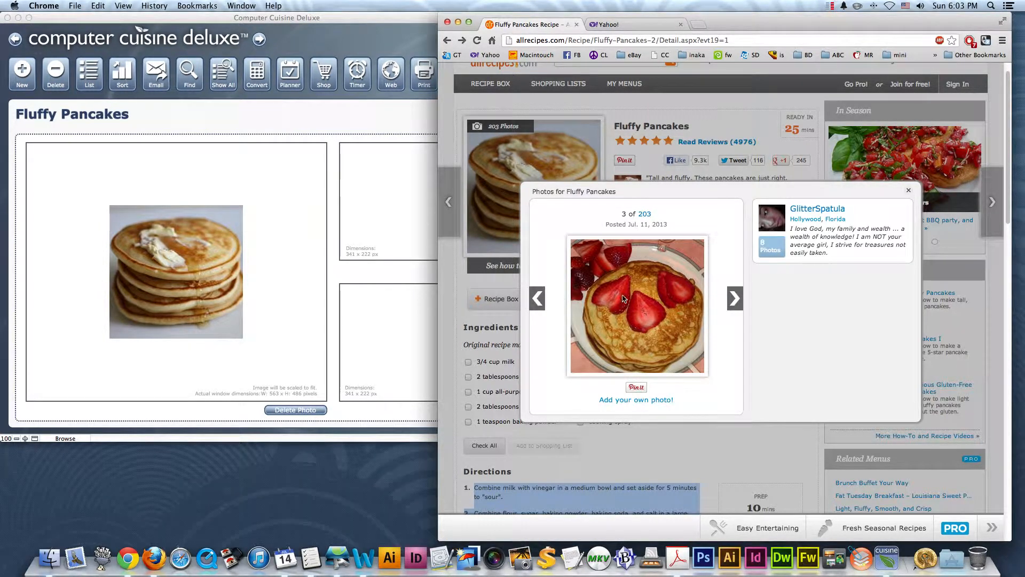
drag(636, 293, 389, 201)
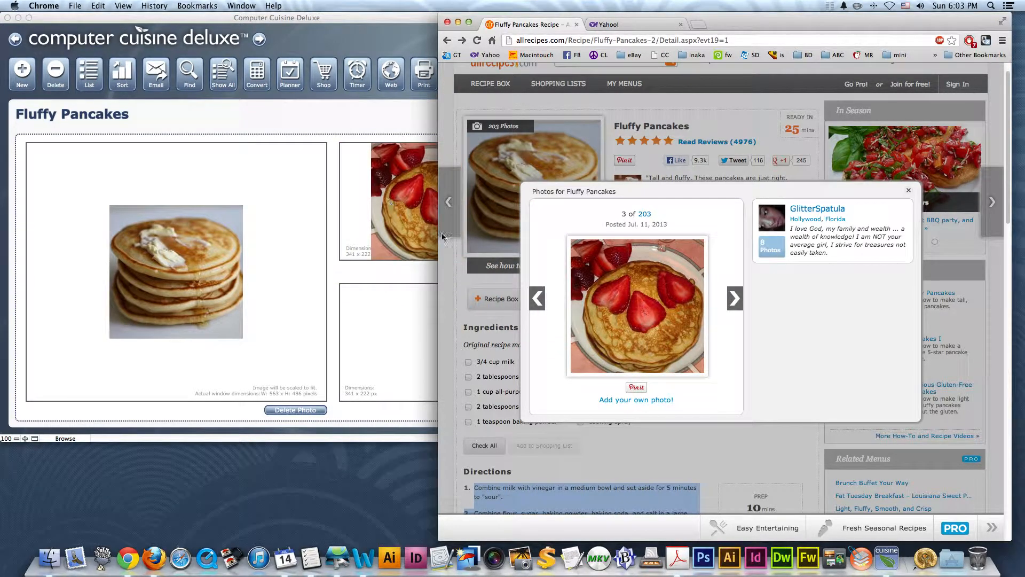
Add gallery photo 203 of 203, pancakes with strawberries and whipped cream, to the lower small photo frame and return to the main recipe view
click(537, 299)
click(537, 299)
click(537, 299)
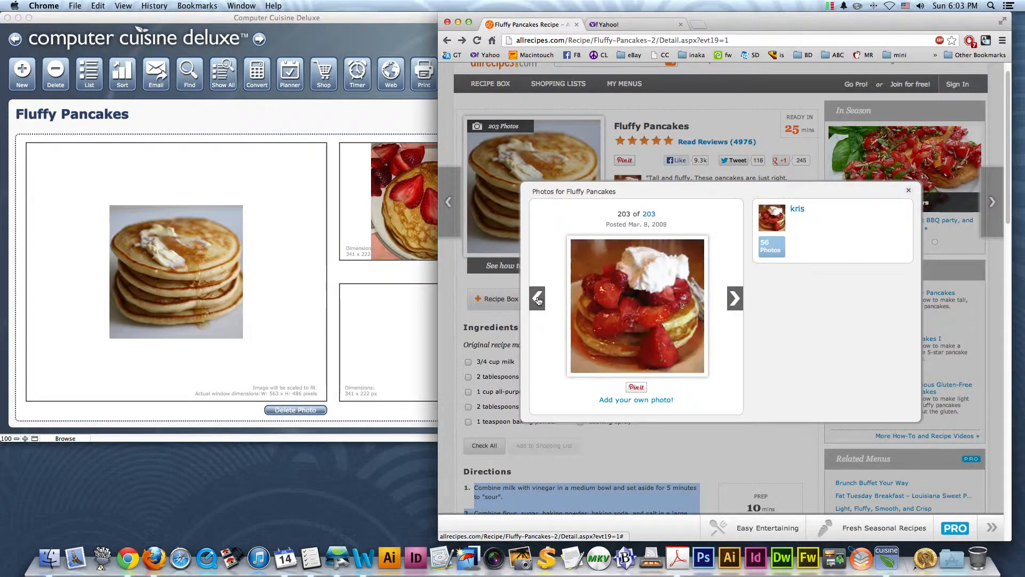
drag(634, 302, 411, 337)
click(392, 219)
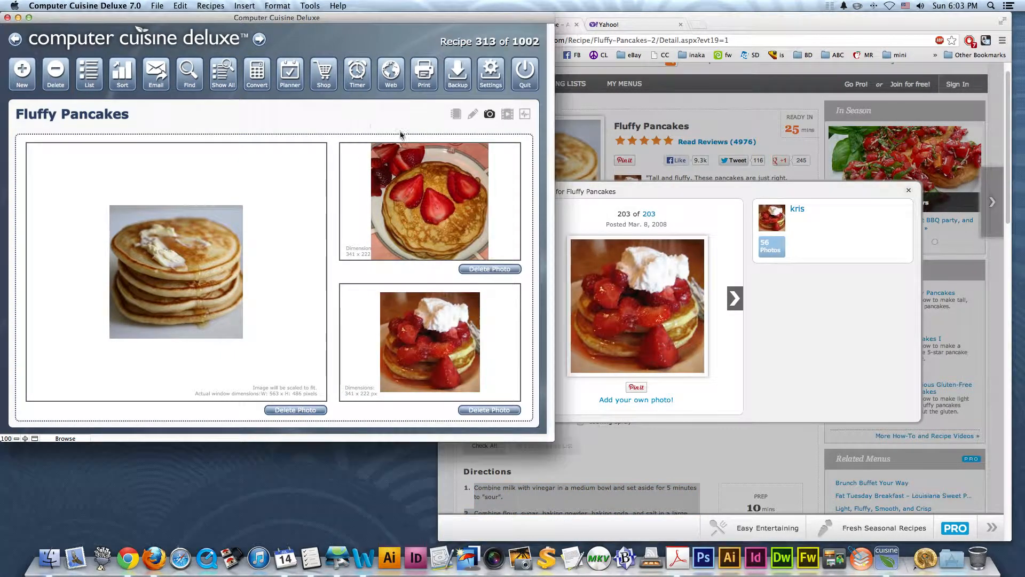
click(456, 115)
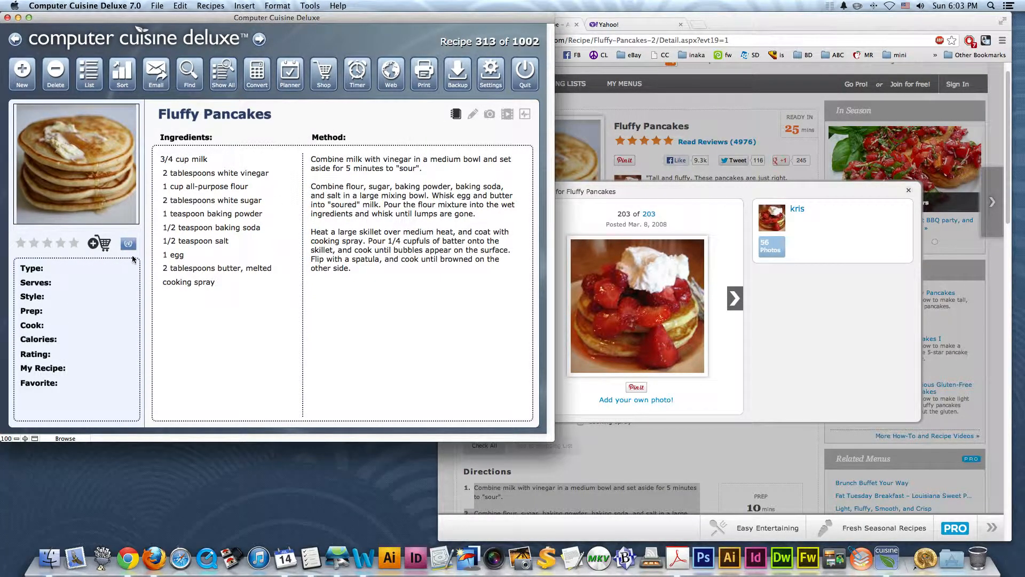
Close the photo gallery in Chrome and set both the Prep and Cook times of the recipe in Computer Cuisine Deluxe to 10 mins
click(903, 194)
click(908, 190)
click(687, 109)
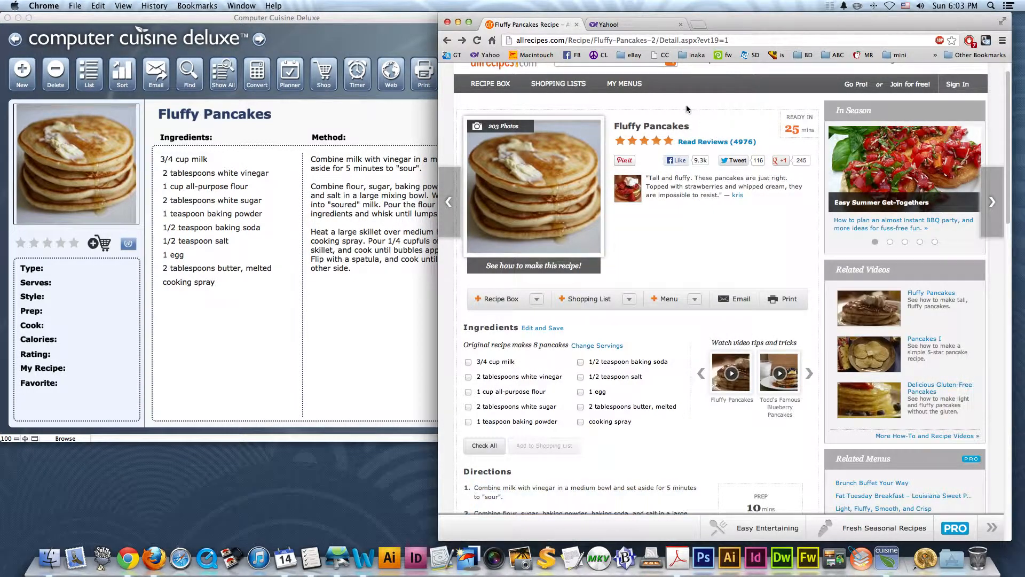
scroll(623, 278, down, 10)
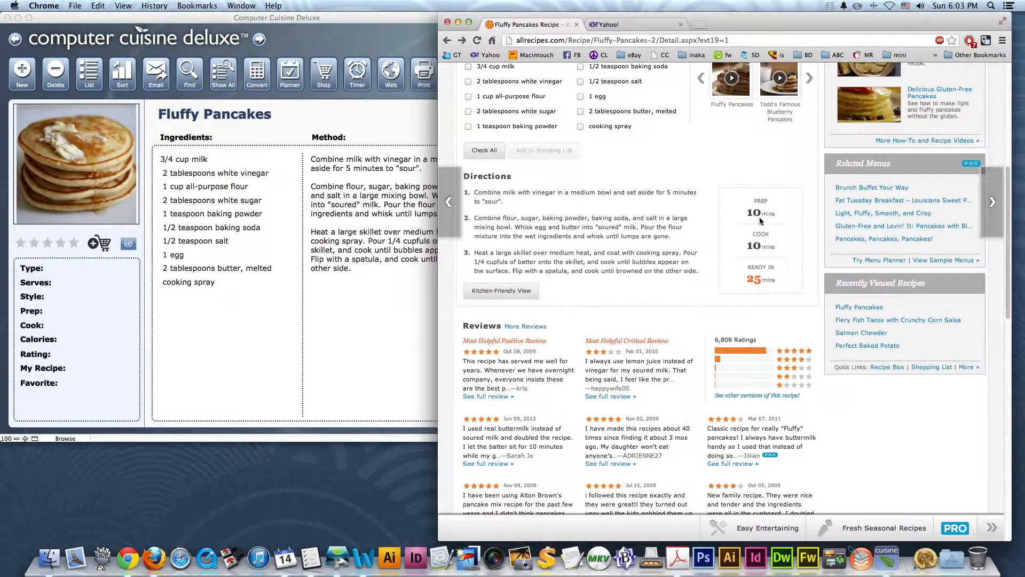
click(91, 312)
click(87, 310)
click(100, 337)
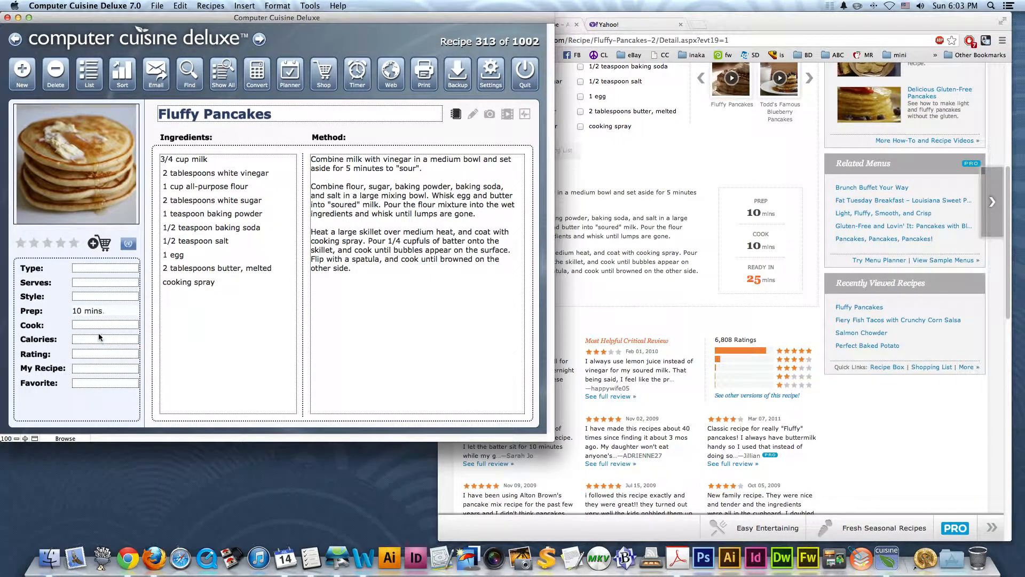
click(98, 325)
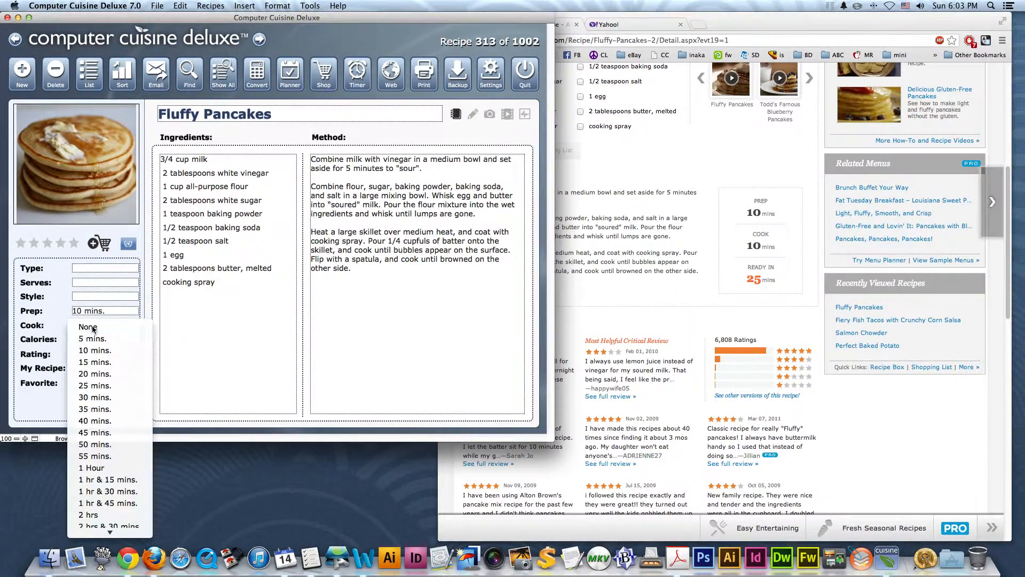
Examine the editable value list of the Type field, then cancel it and leave the recipe's edit mode
click(73, 271)
click(87, 268)
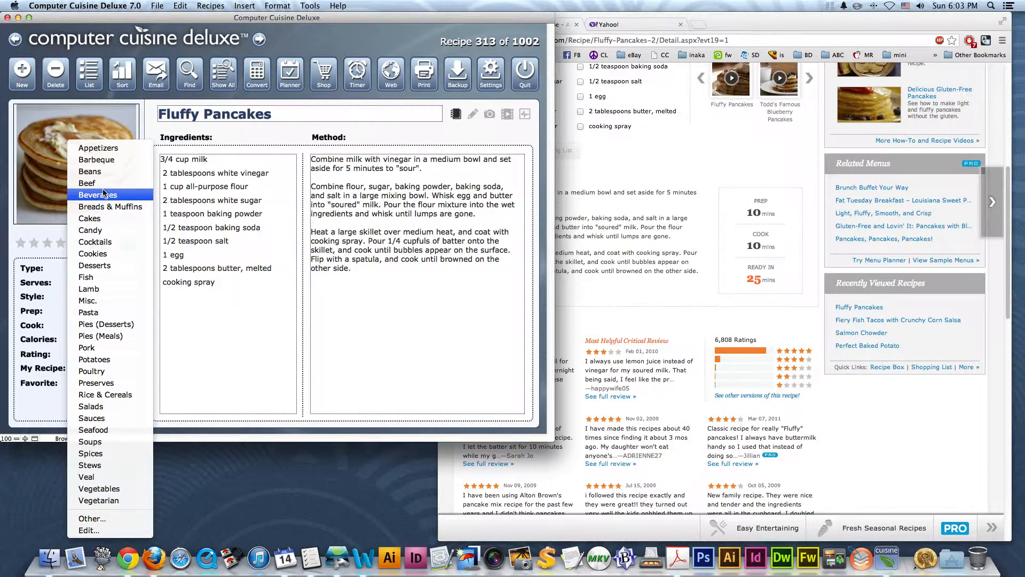
click(118, 534)
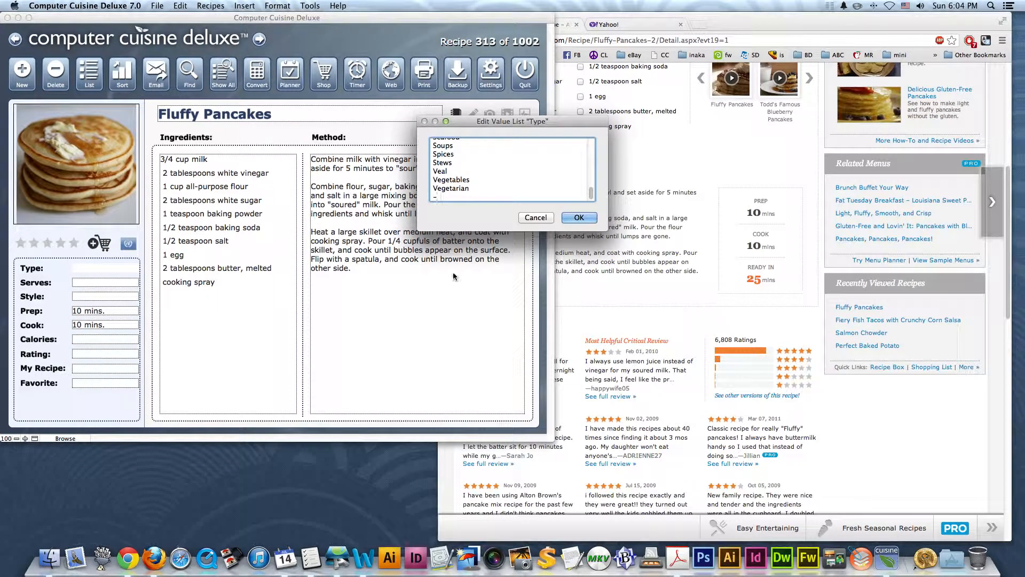
scroll(491, 199, up, 5)
scroll(490, 199, up, 6)
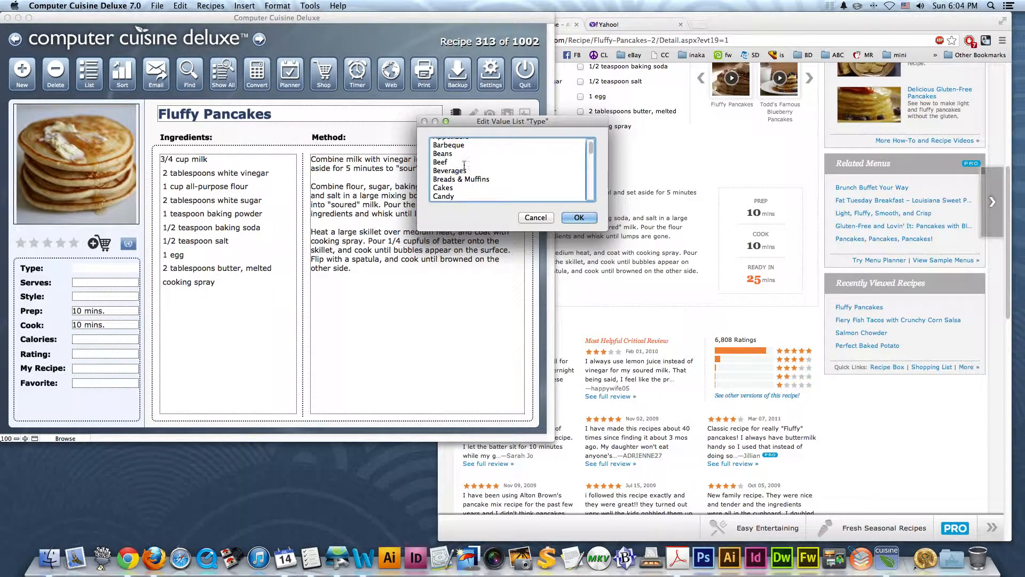
scroll(454, 182, down, 10)
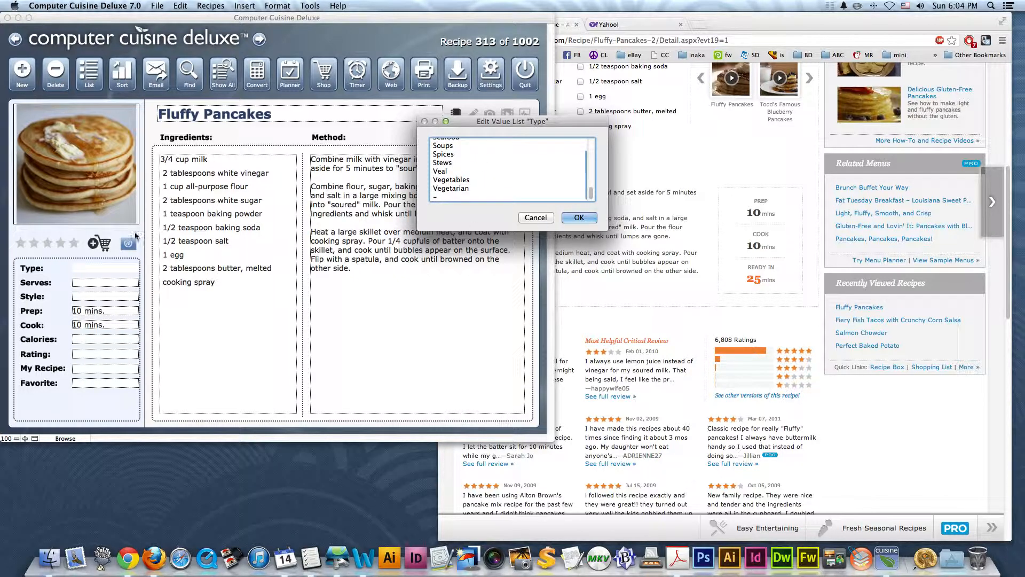
click(536, 217)
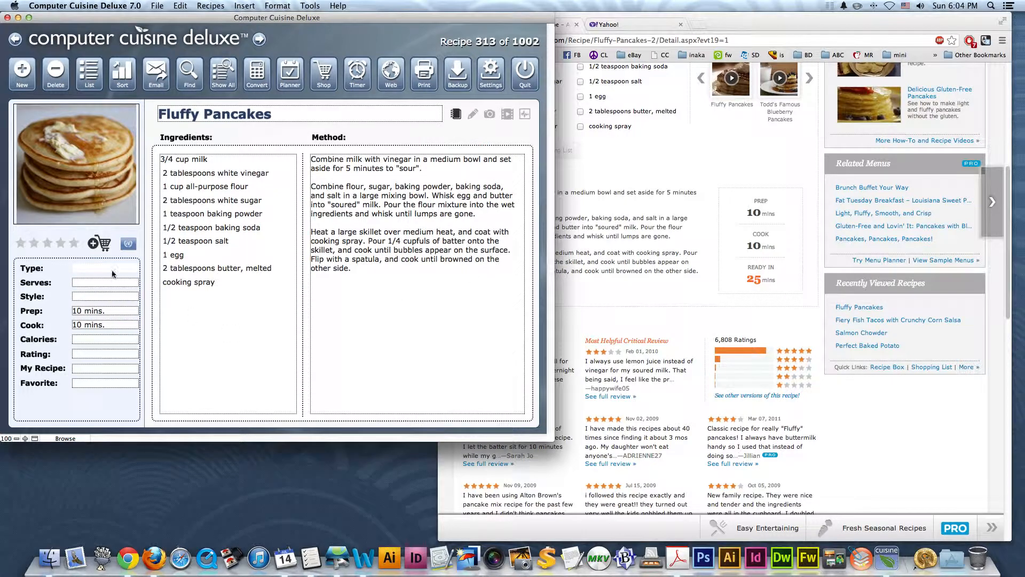
click(69, 256)
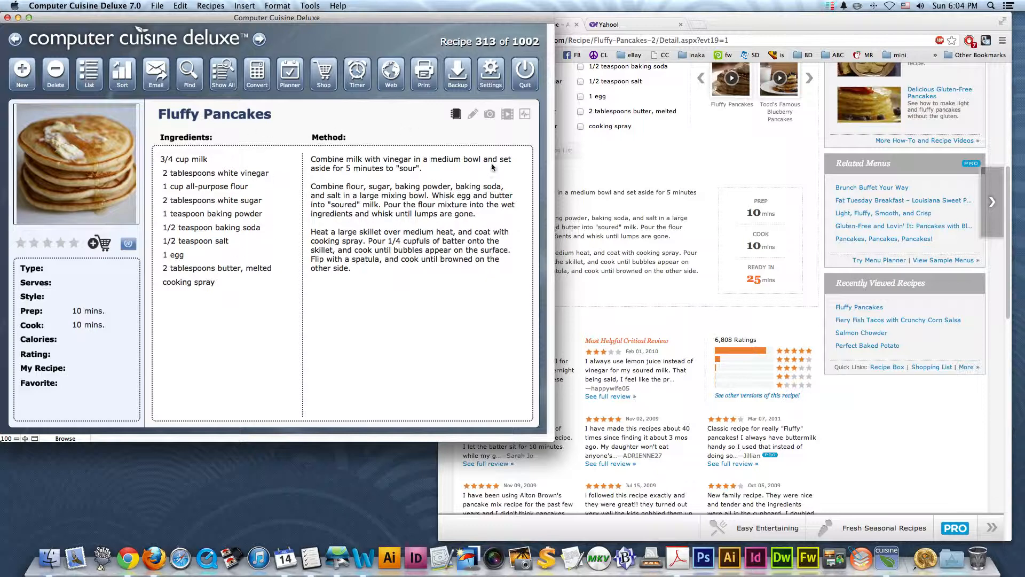
Copy the web address of the Fluffy Pancakes page in Chrome
click(613, 212)
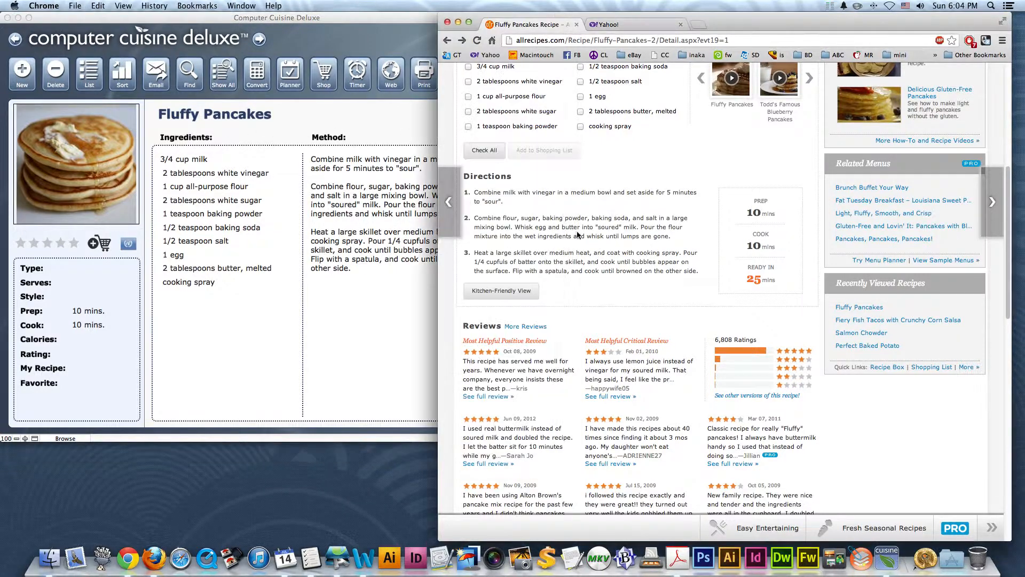
click(565, 40)
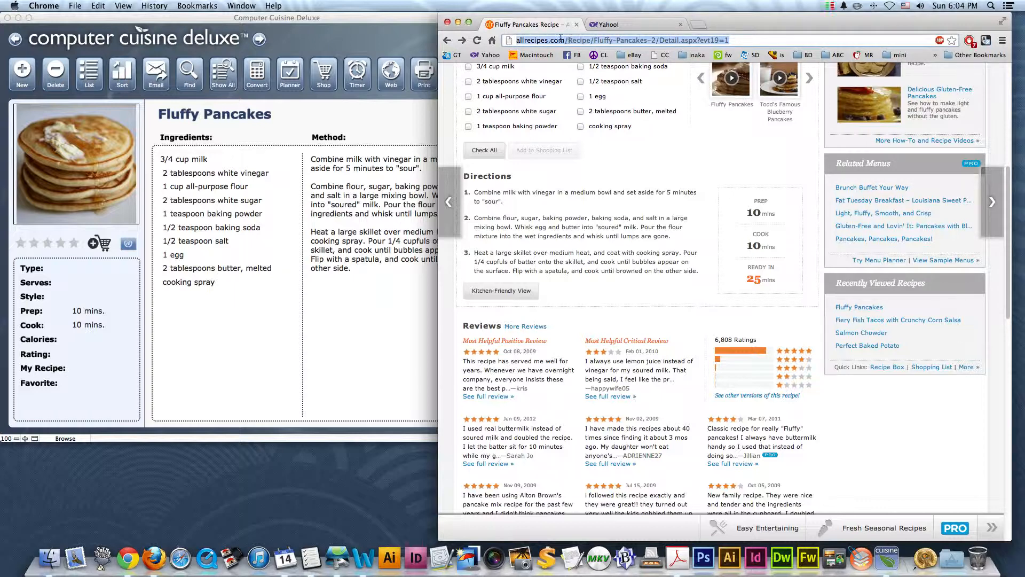
click(97, 5)
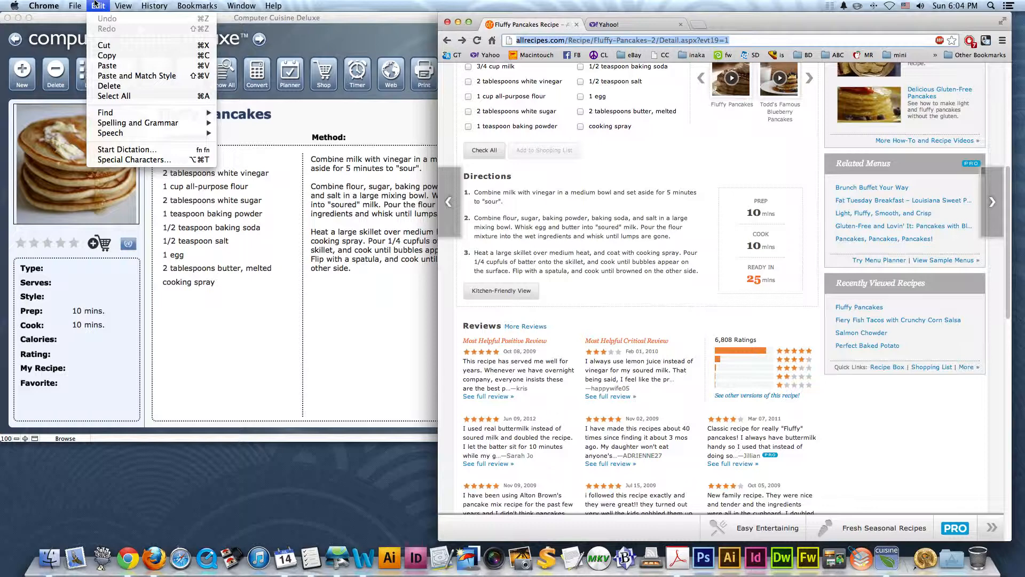
click(103, 56)
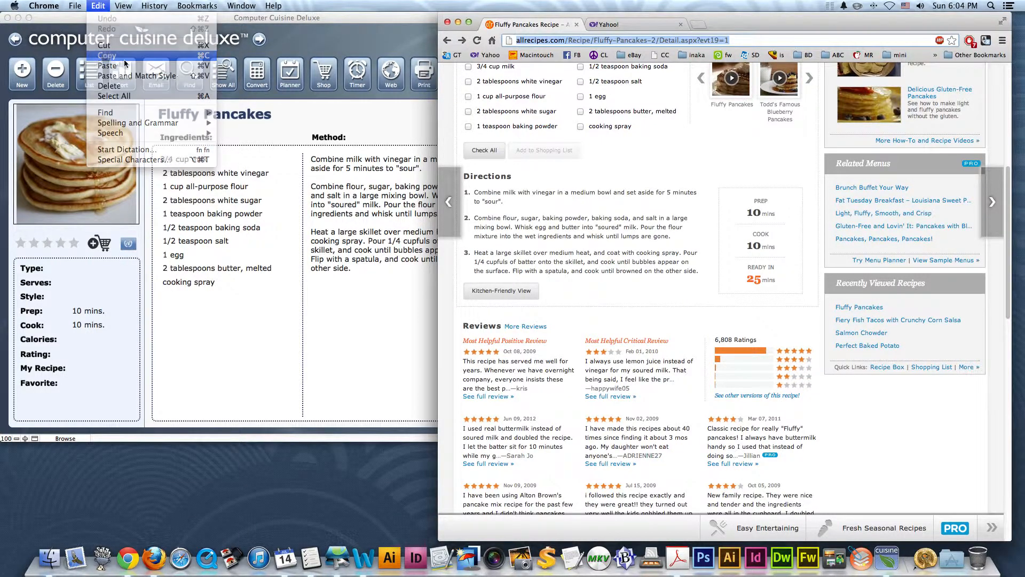
Paste the copied address into the Source web site field on the recipe's notes page in Computer Cuisine Deluxe and test the link
click(373, 134)
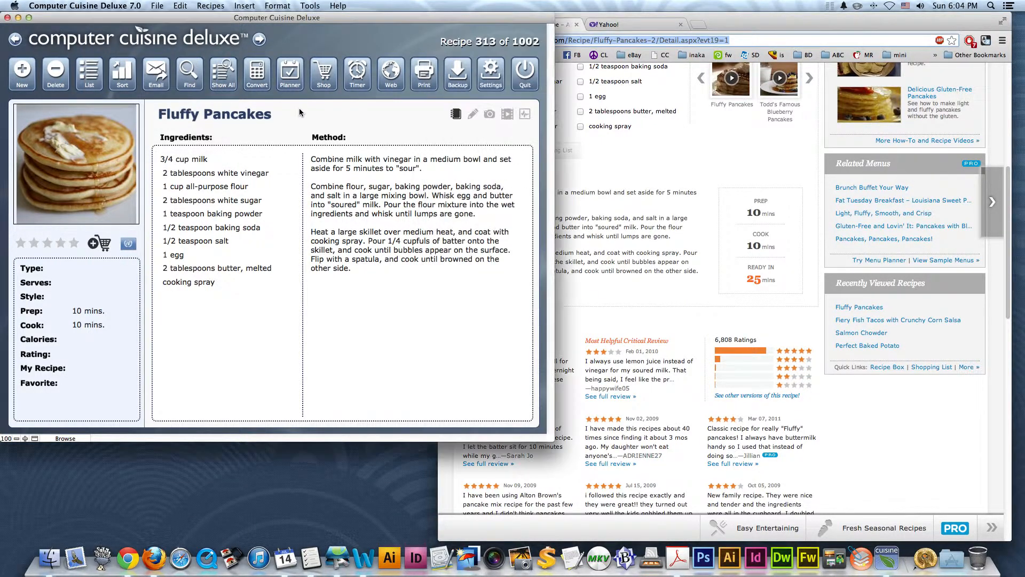
click(472, 114)
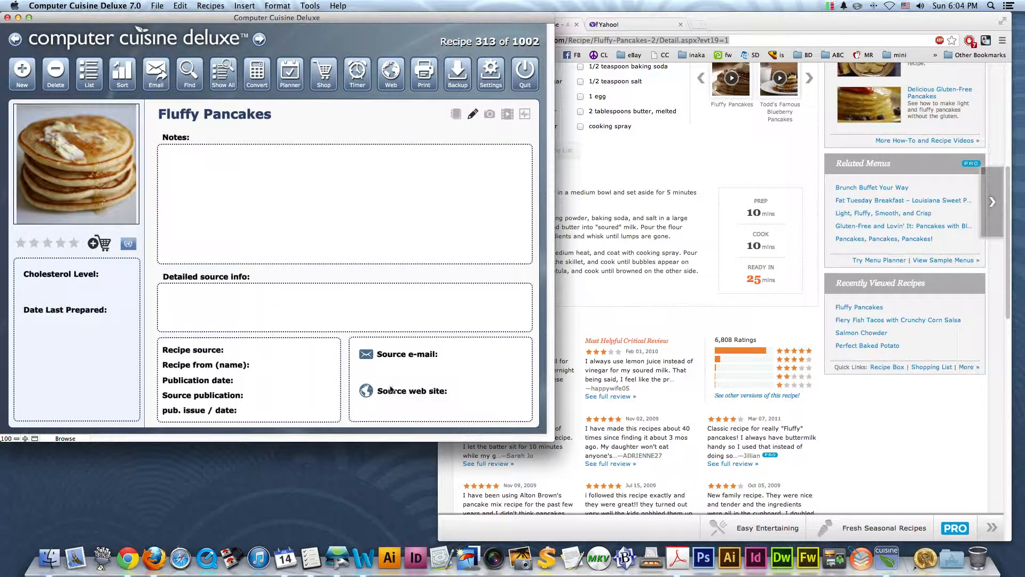
click(389, 405)
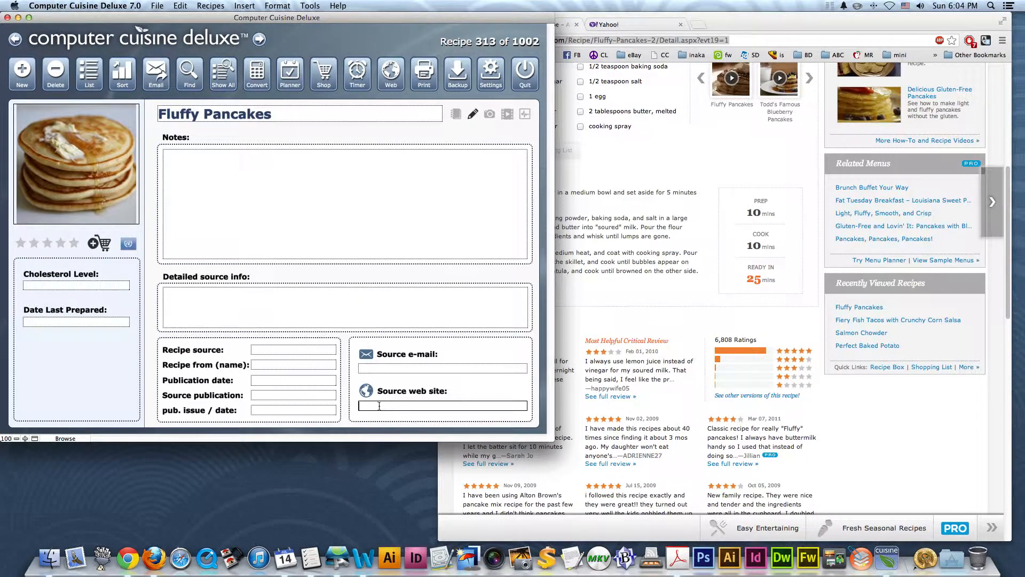
right_click(375, 406)
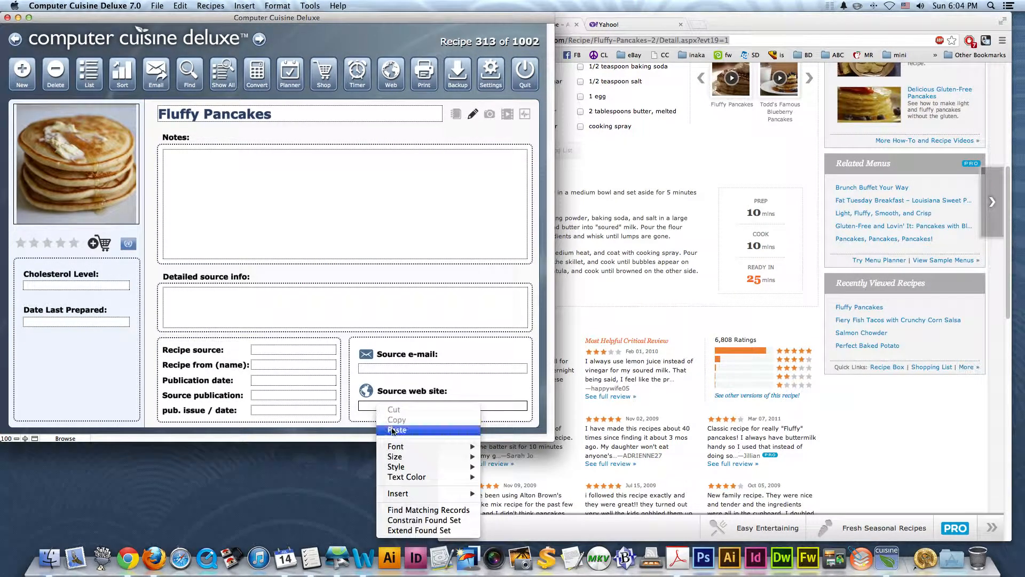
click(392, 428)
click(471, 385)
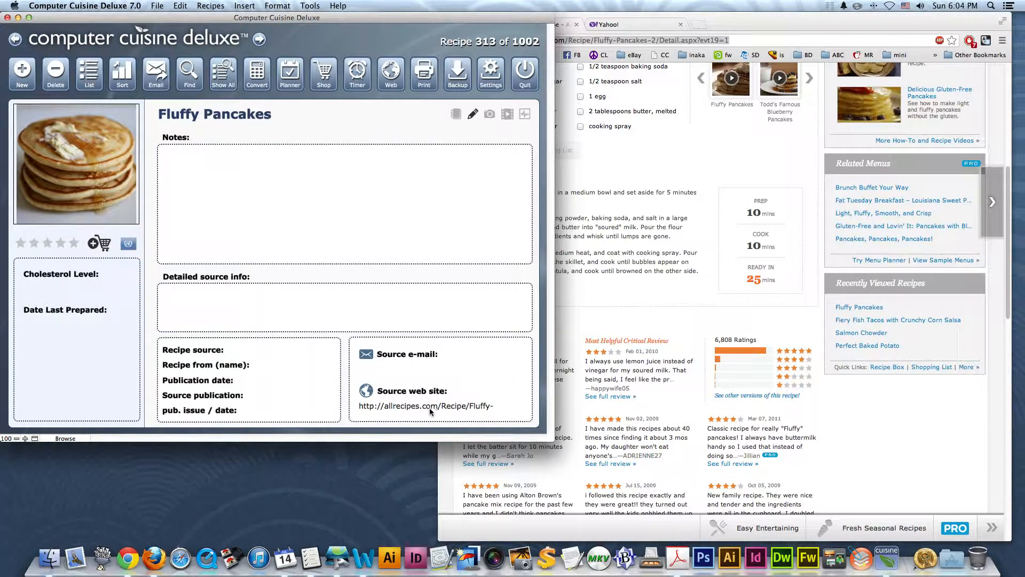
click(367, 391)
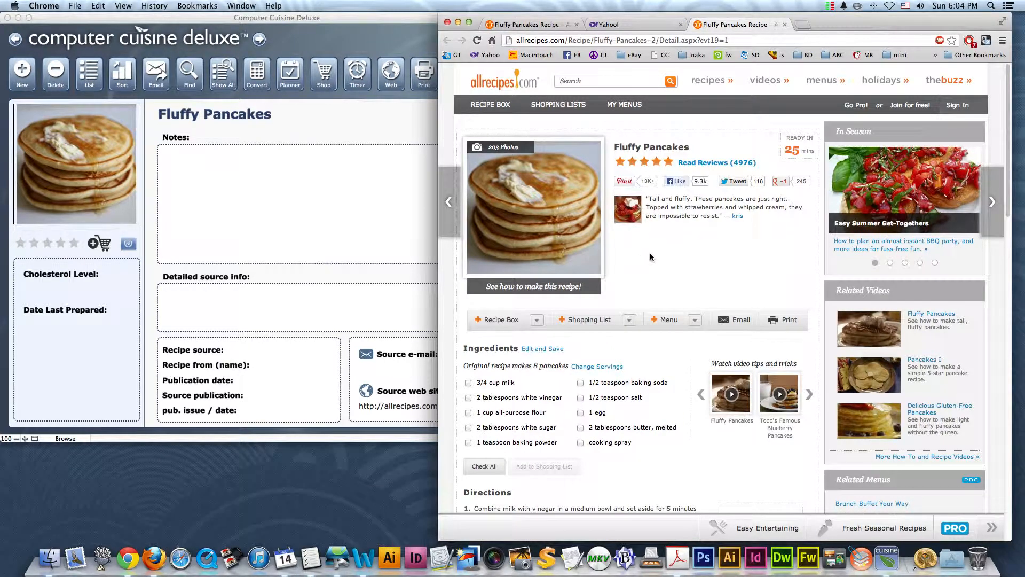
click(394, 120)
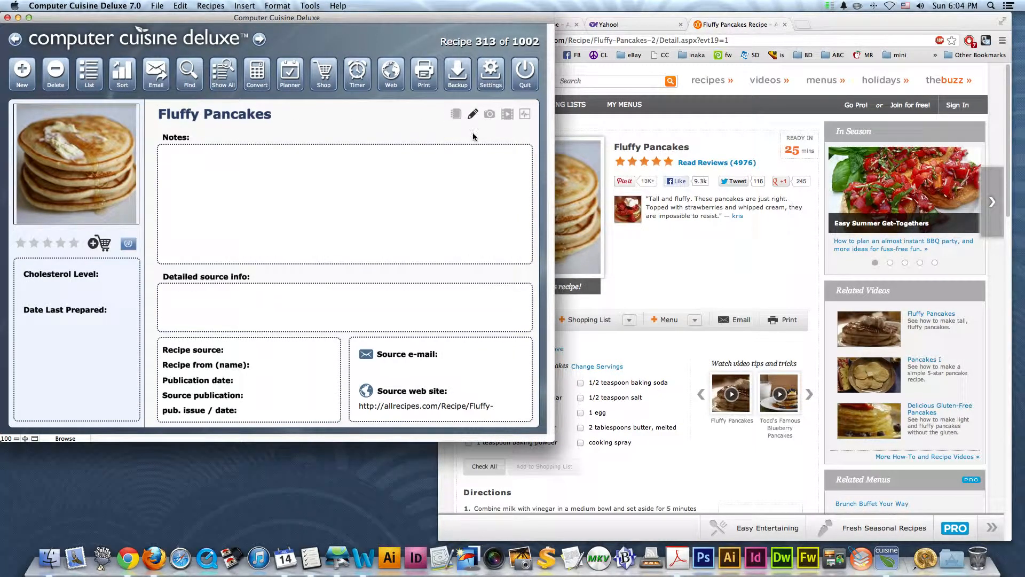
Show the recipe's video page, then open the Fluffy Pancakes video on allrecipes.com in Chrome and copy its web address
click(508, 115)
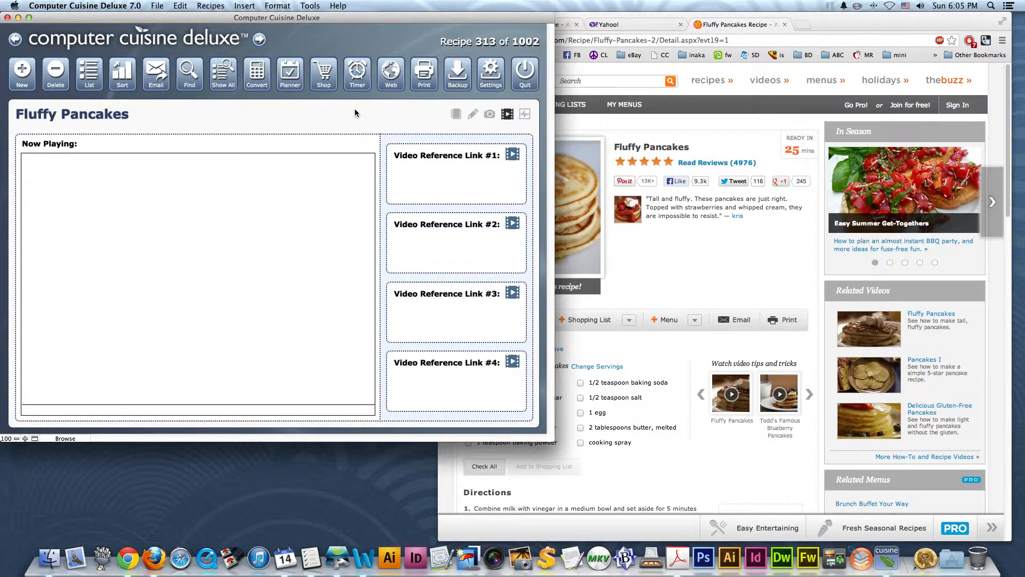
click(647, 254)
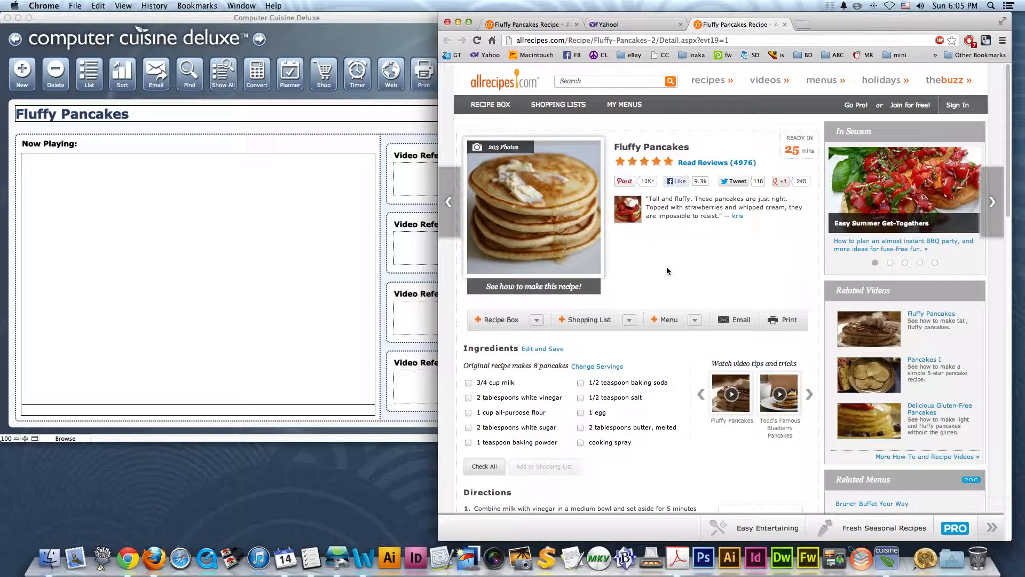
scroll(667, 268, down, 3)
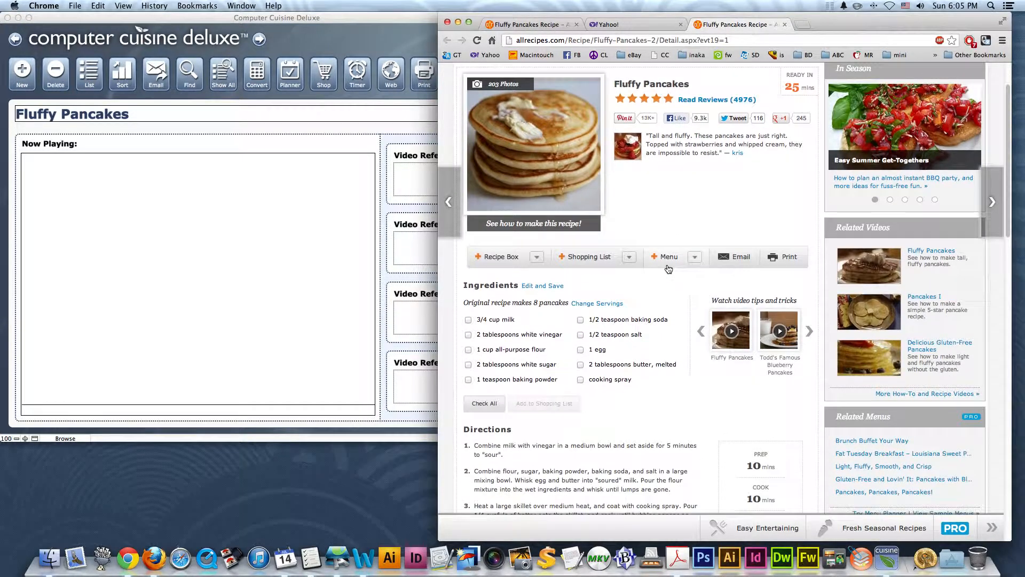
click(729, 347)
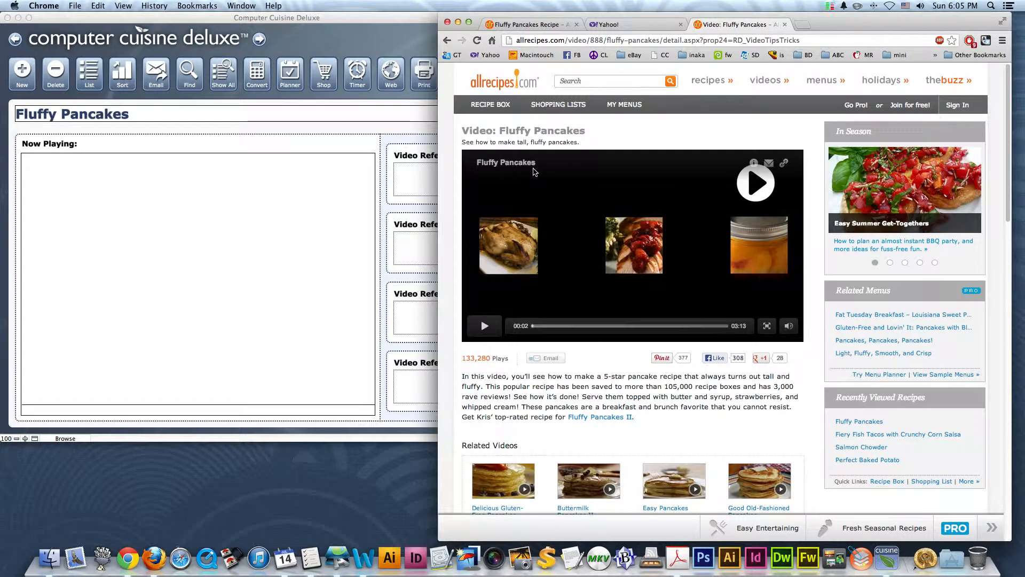
click(550, 39)
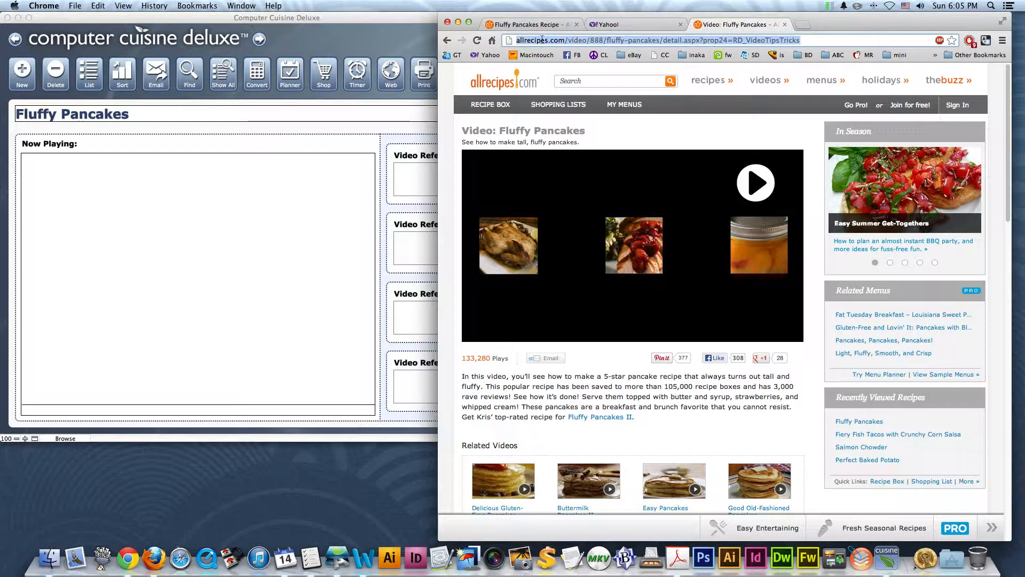
click(98, 6)
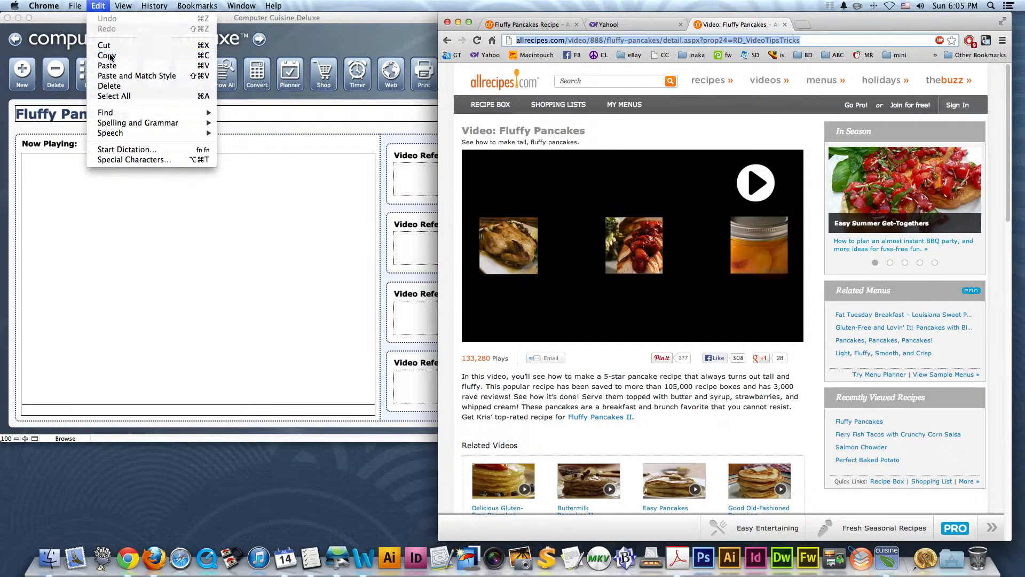
click(110, 57)
Paste the copied address into Video Reference Link #1 in Computer Cuisine Deluxe and play the linked video
click(408, 127)
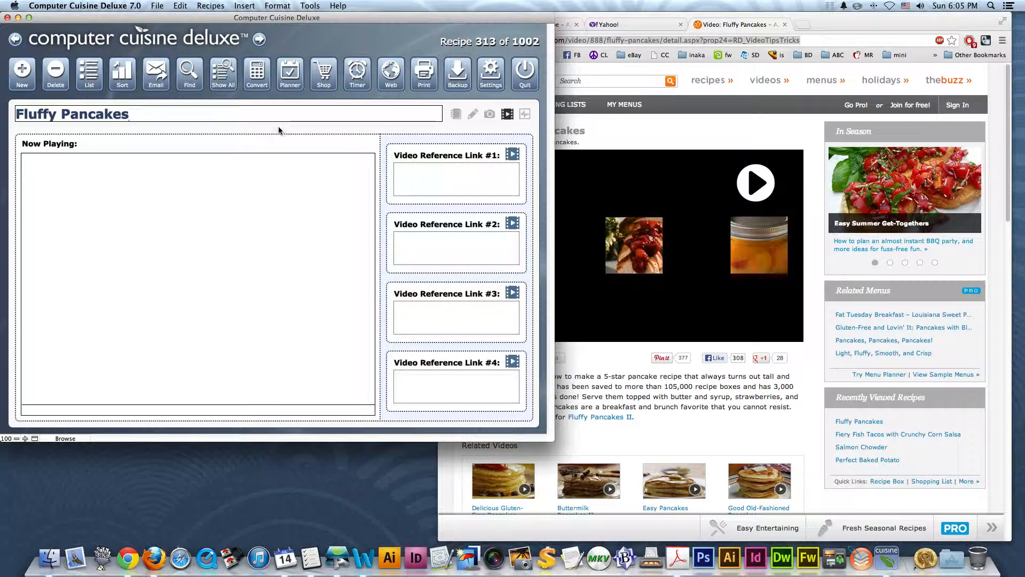
click(408, 171)
right_click(401, 171)
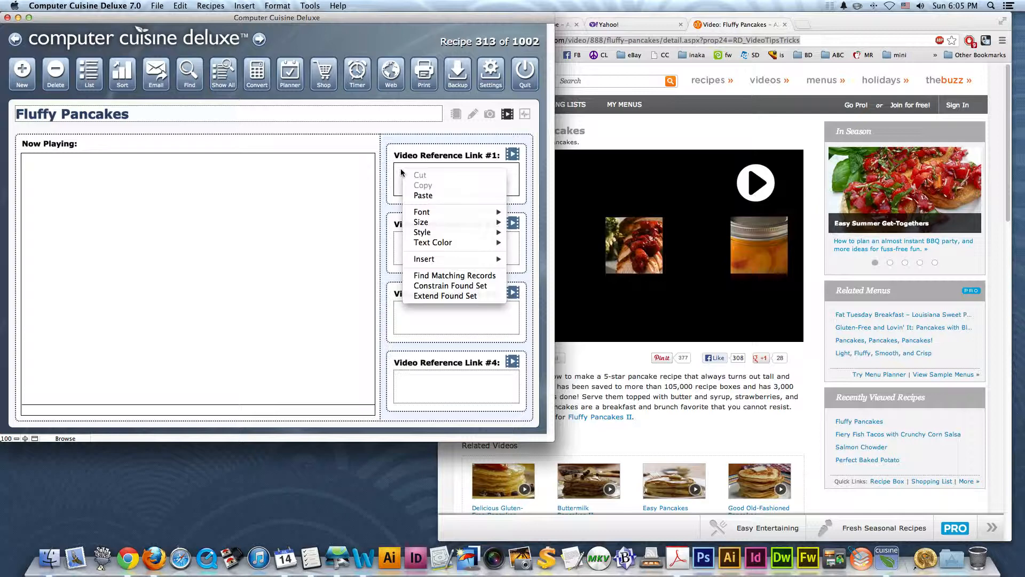
click(398, 175)
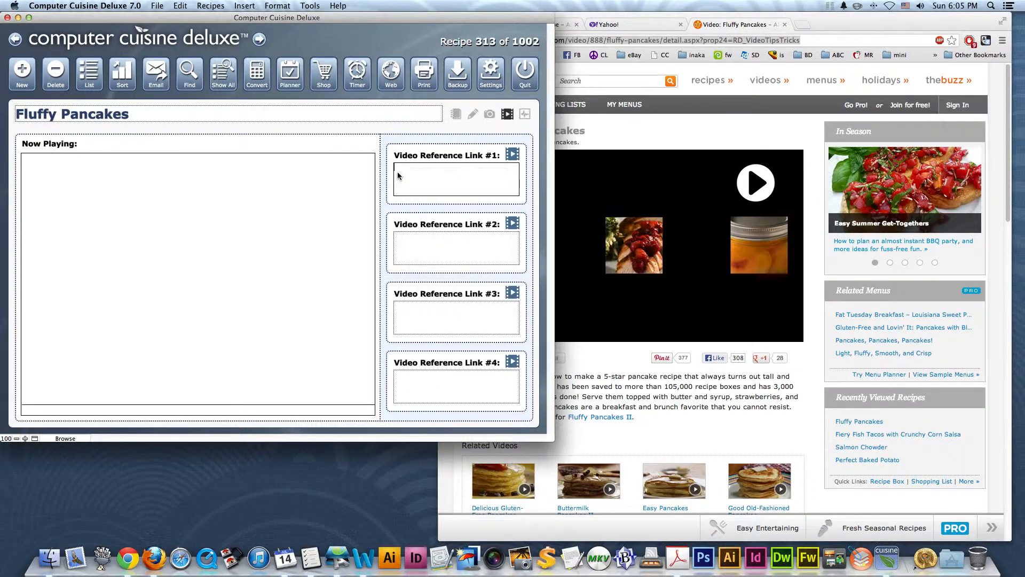
click(178, 5)
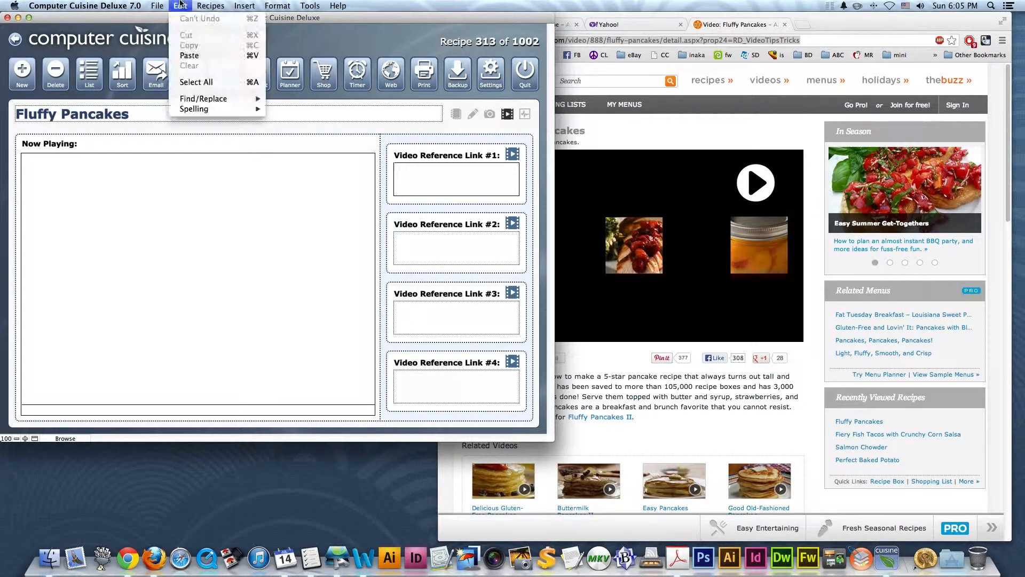
click(195, 58)
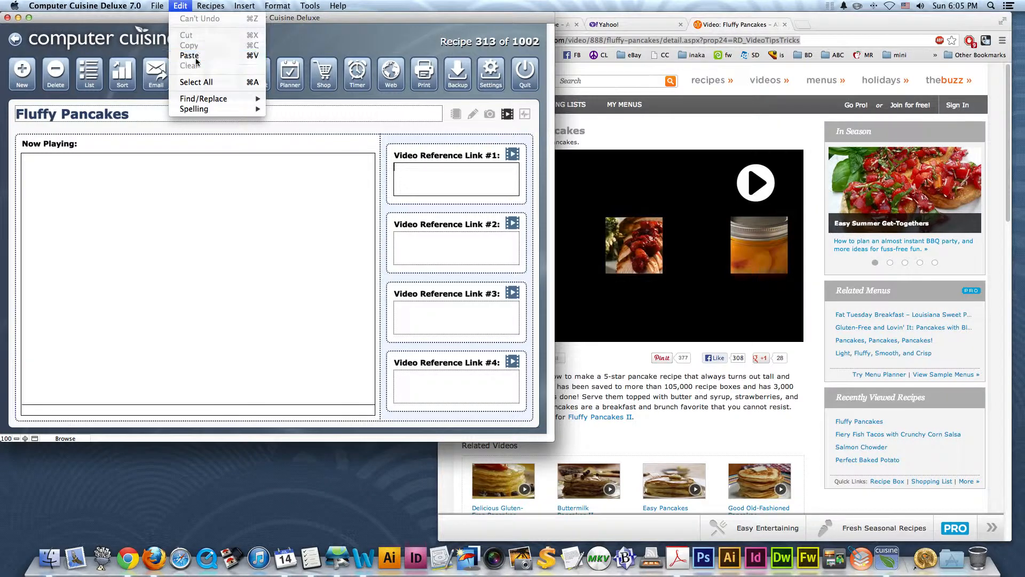
click(421, 131)
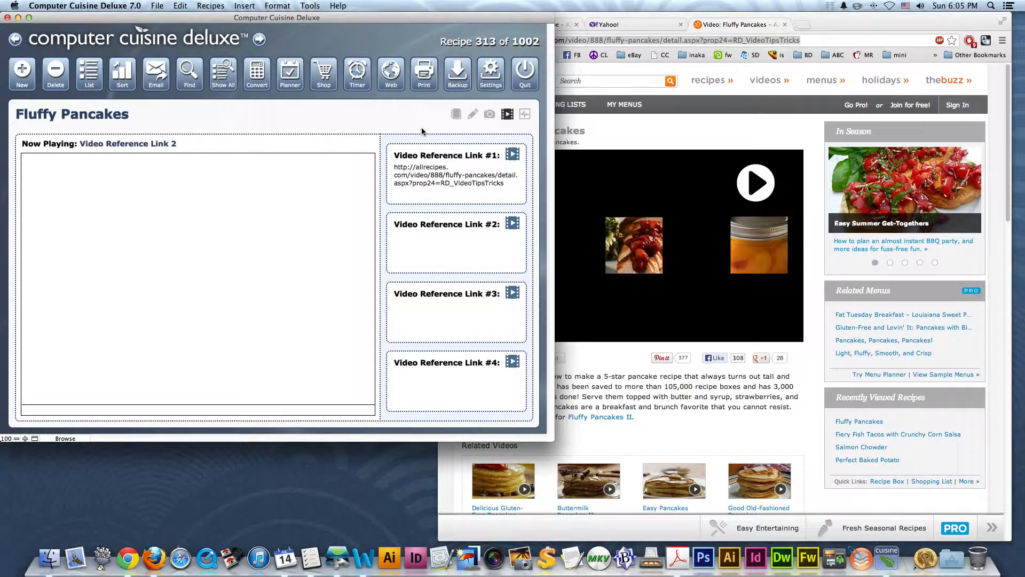
click(513, 156)
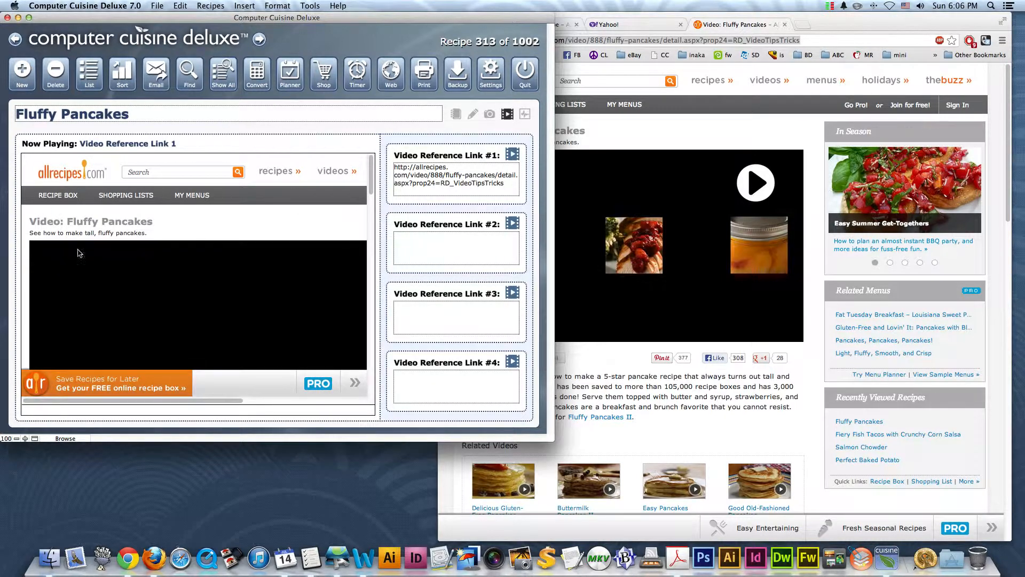
scroll(197, 218, down, 5)
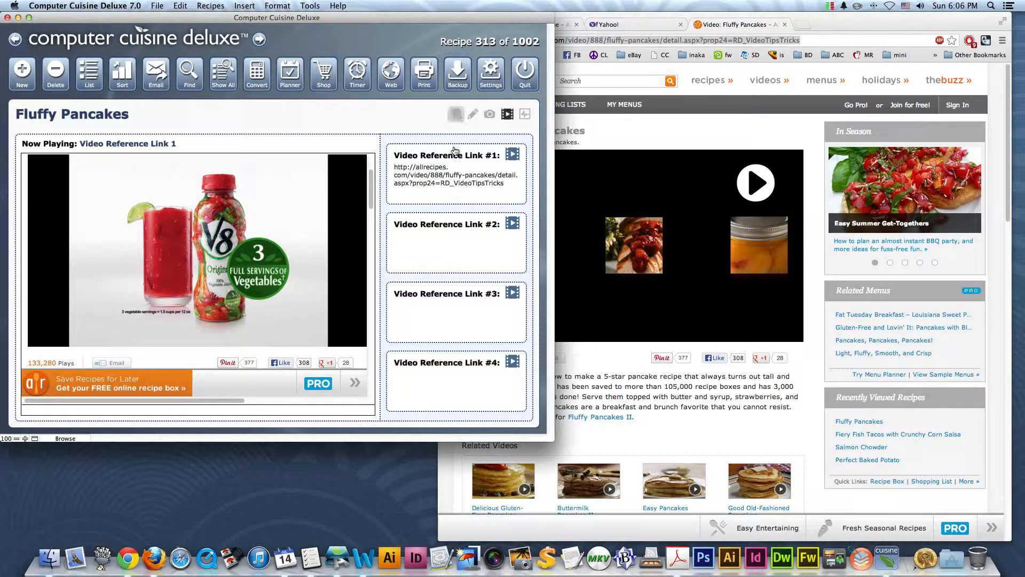
Review the Fluffy Pancakes recipe's ingredients and method, notes, photo and video pages, including the embedded video and its reference link fields
click(452, 117)
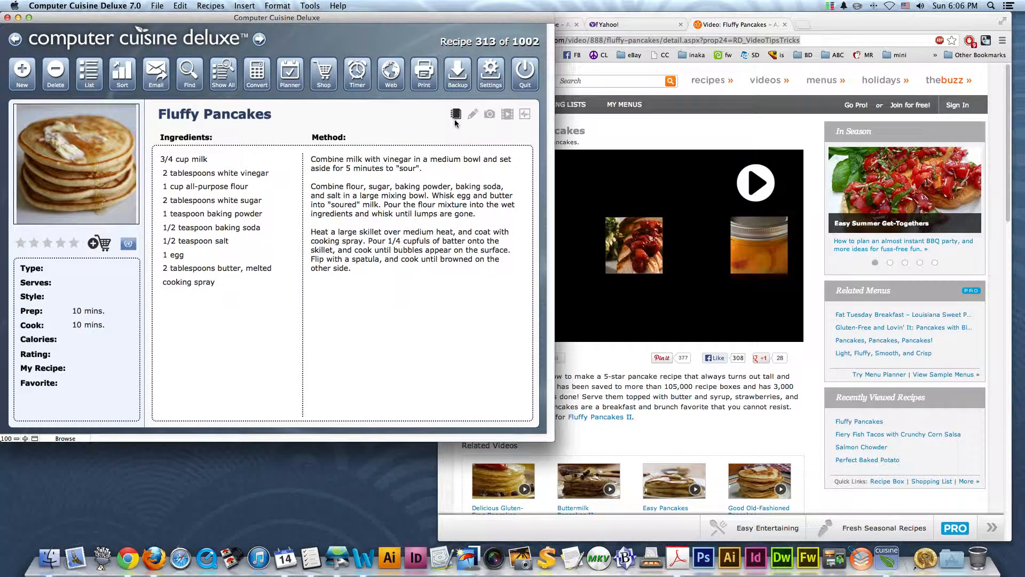
click(472, 113)
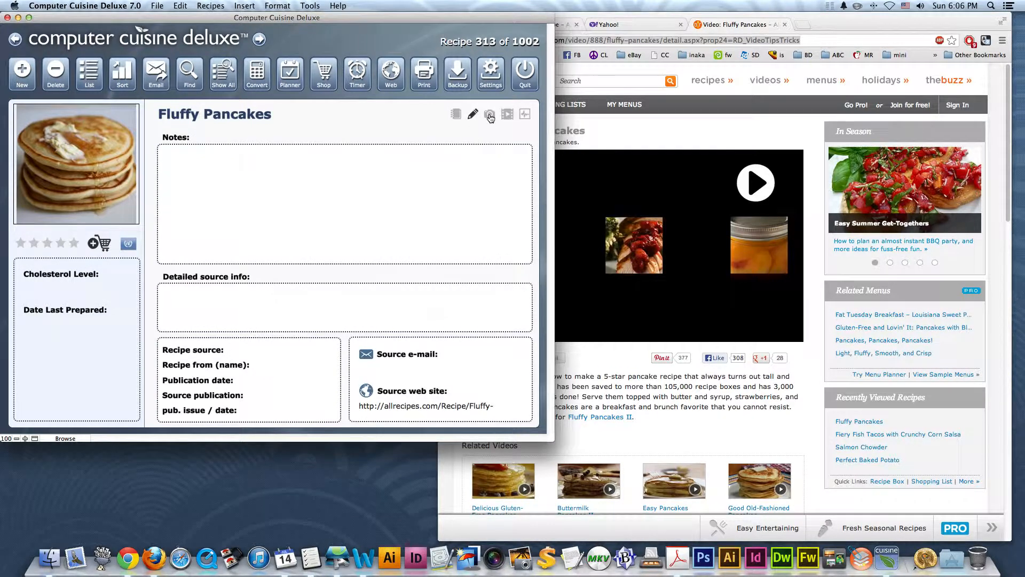
click(490, 116)
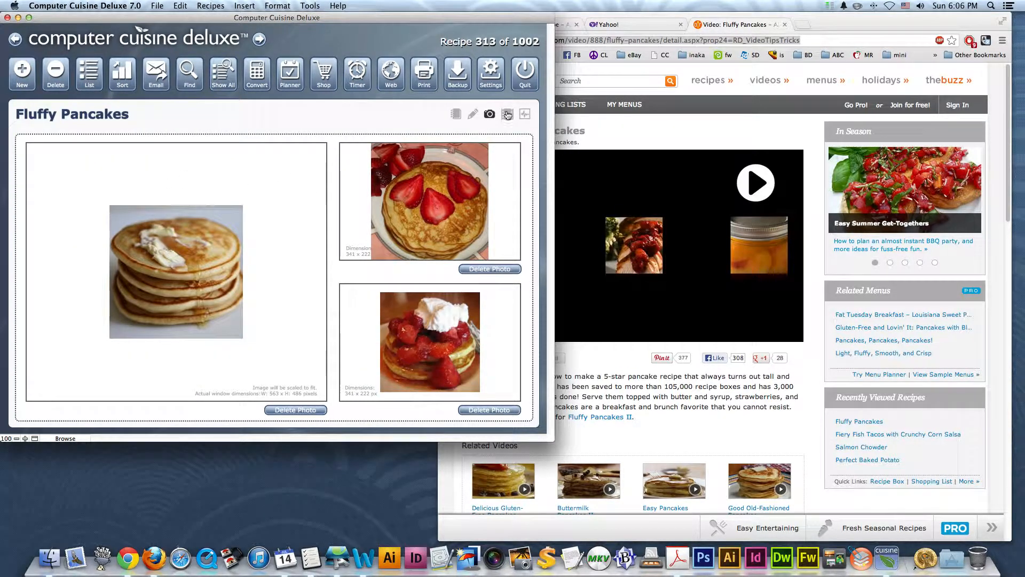
click(507, 115)
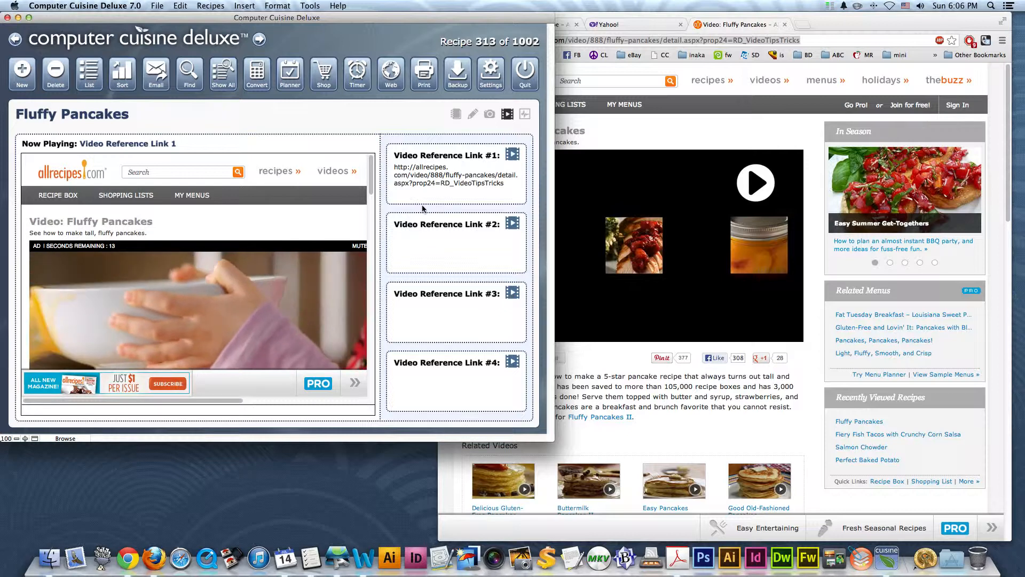
click(361, 250)
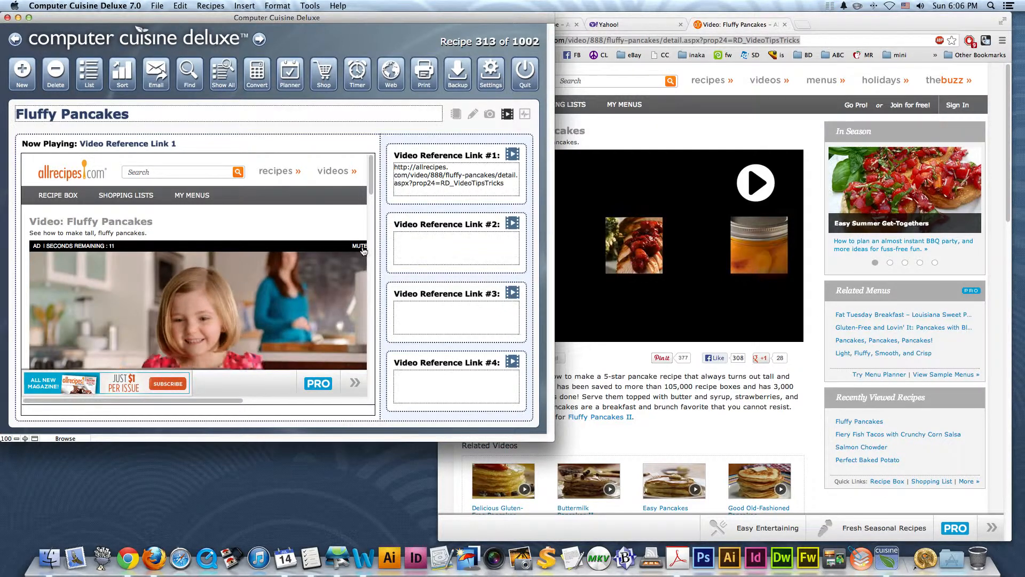
scroll(331, 223, down, 3)
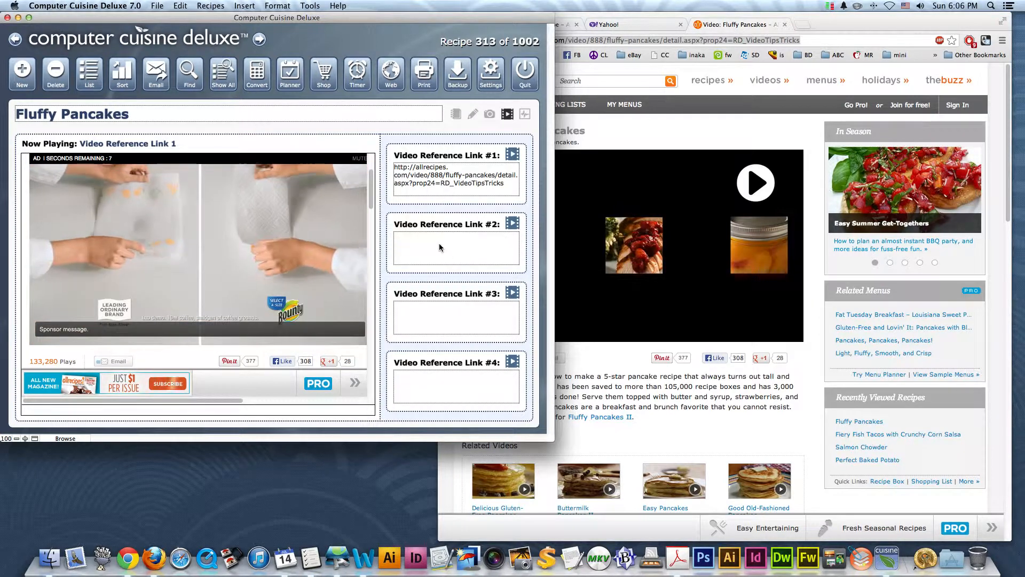
click(443, 379)
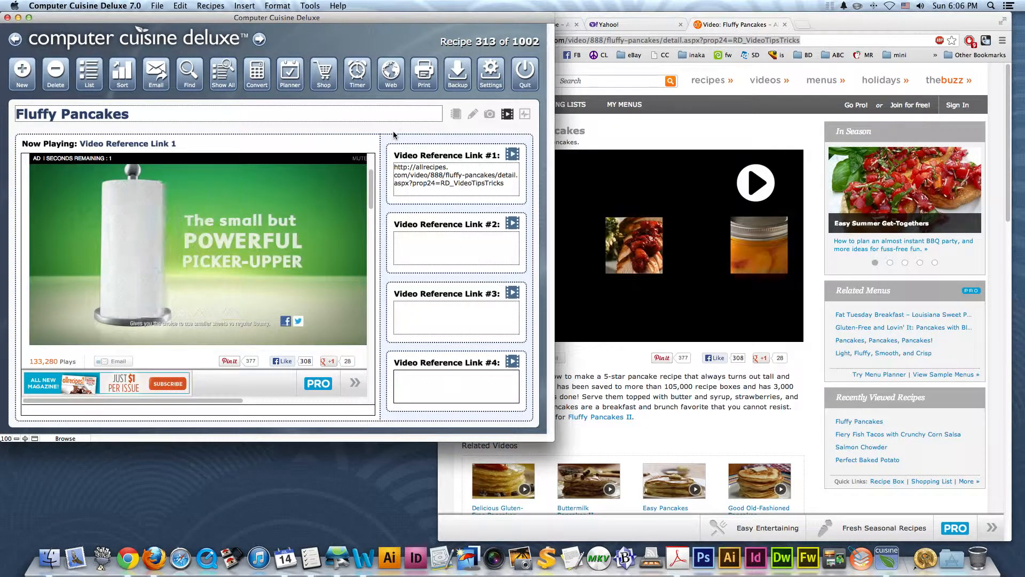
click(394, 134)
On the recipe's main page, set My Recipe to No and Rating to Highest
click(449, 116)
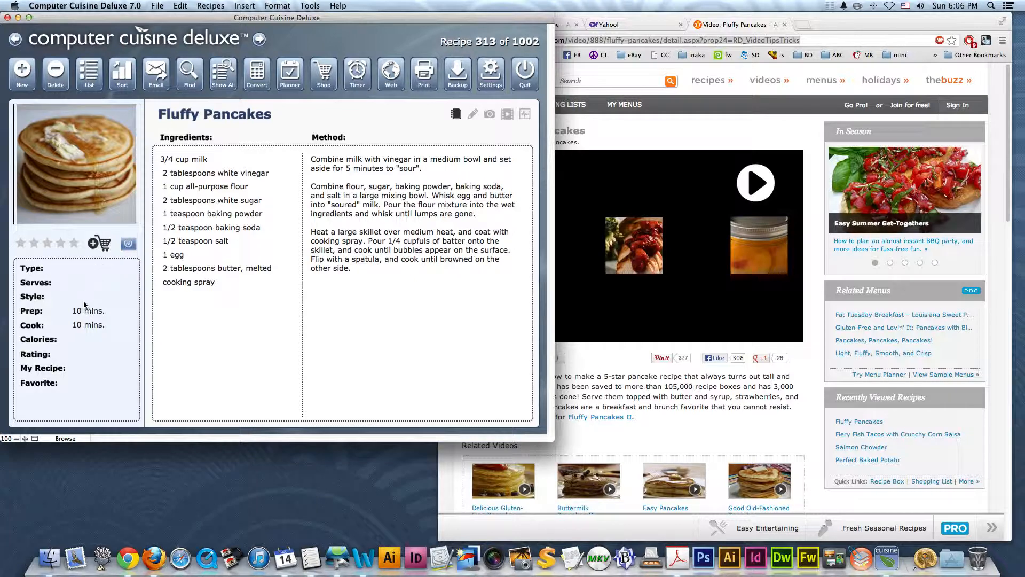
click(82, 371)
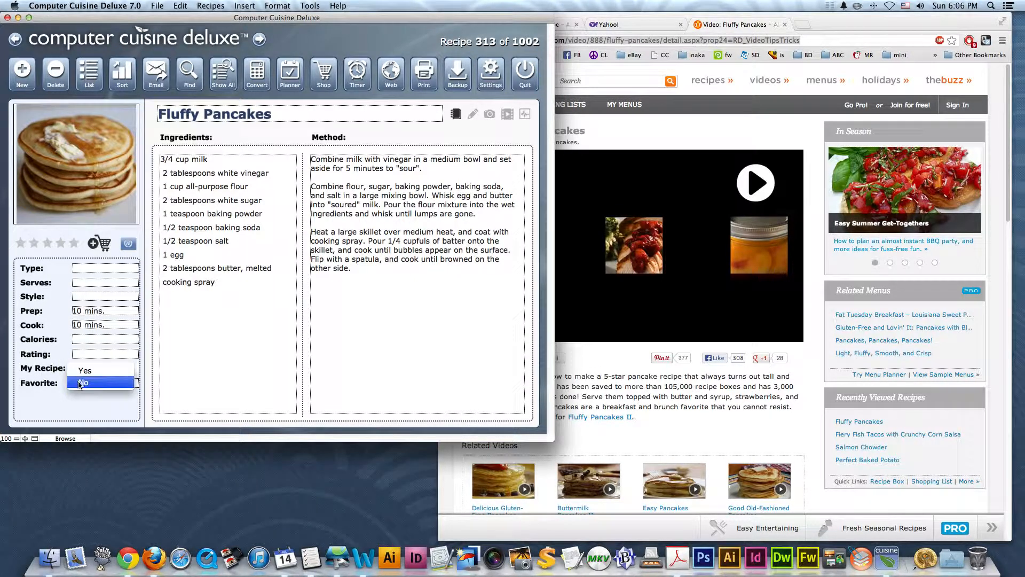
click(83, 381)
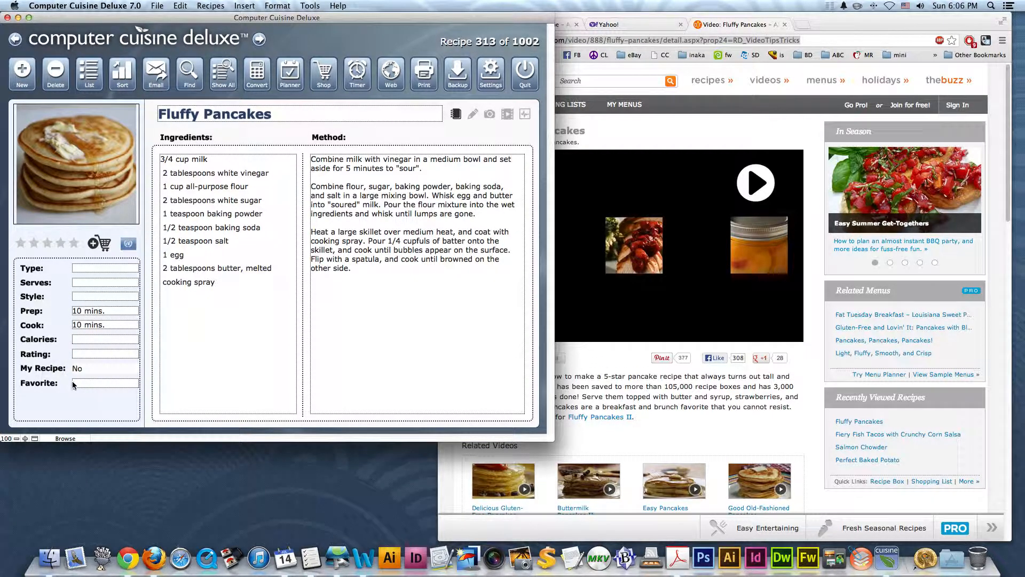
click(83, 356)
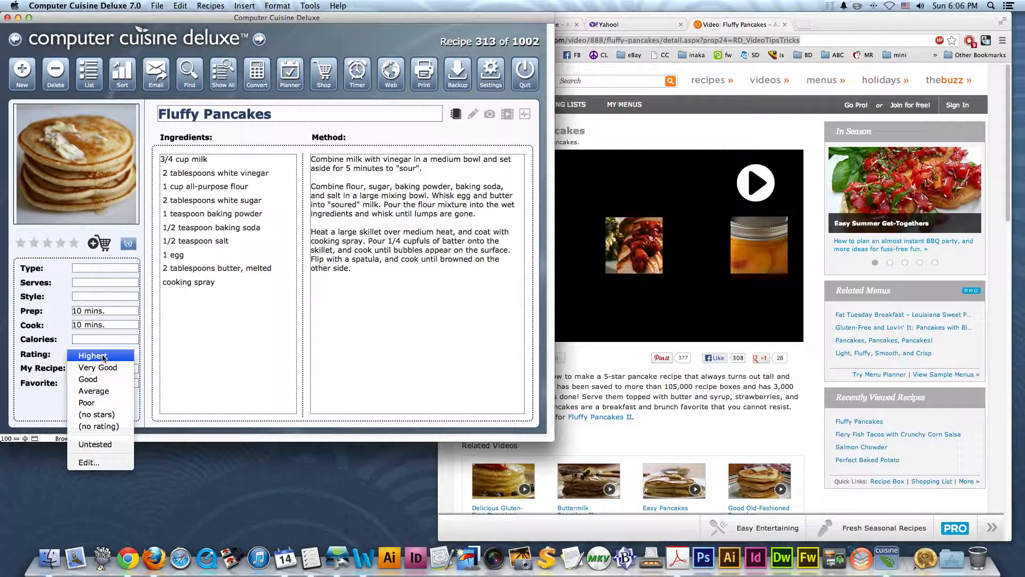
click(114, 357)
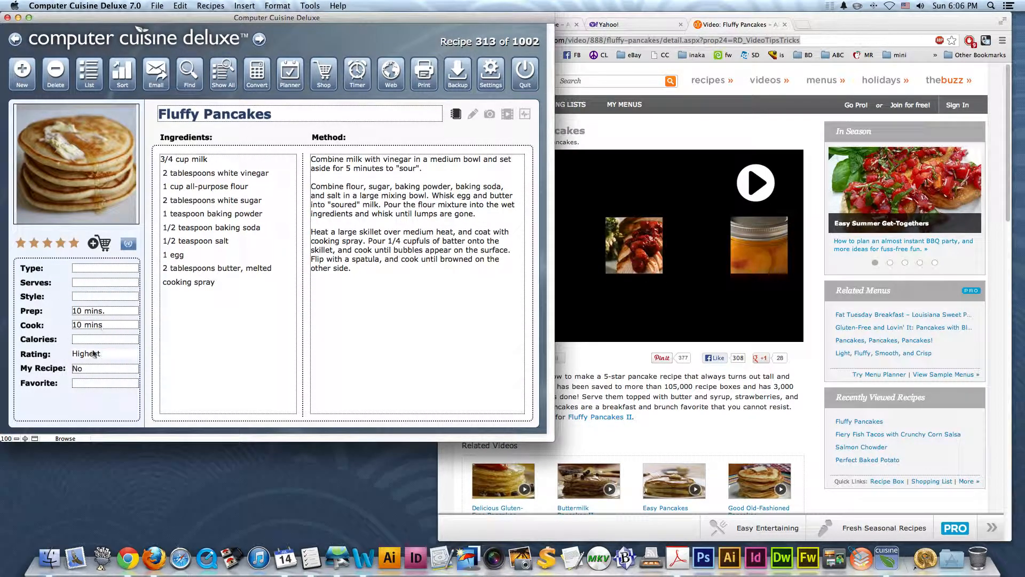
click(5, 244)
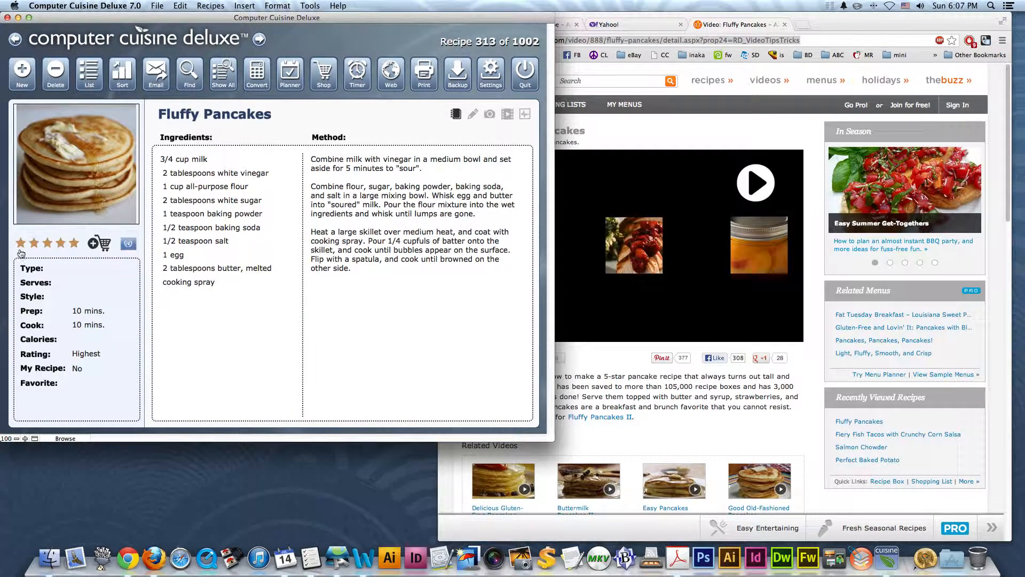